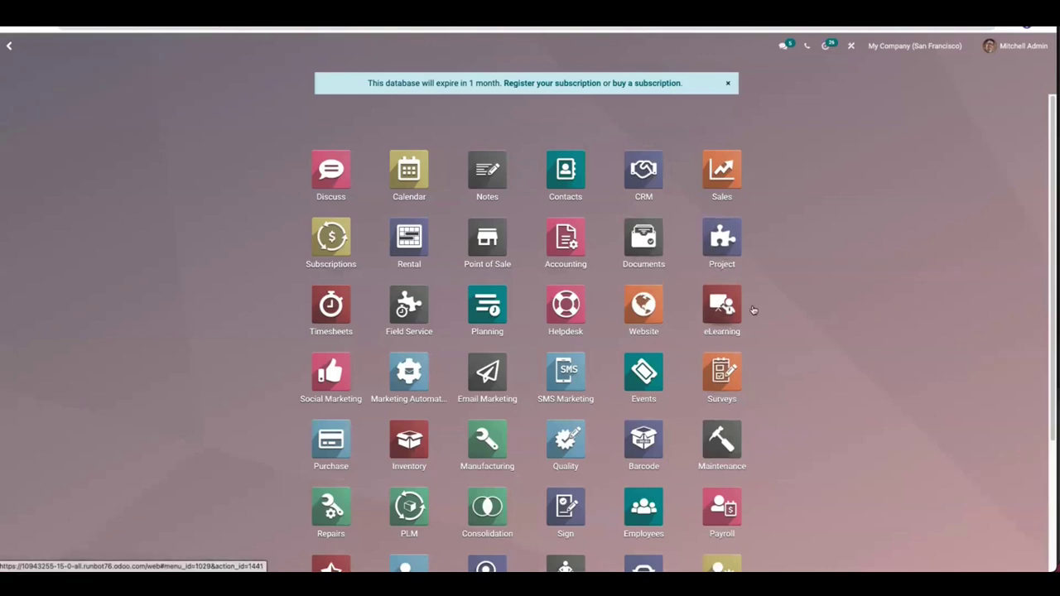
- Open the Inventory settings and search them for "pack" to review the packages and product packagings options
click(405, 428)
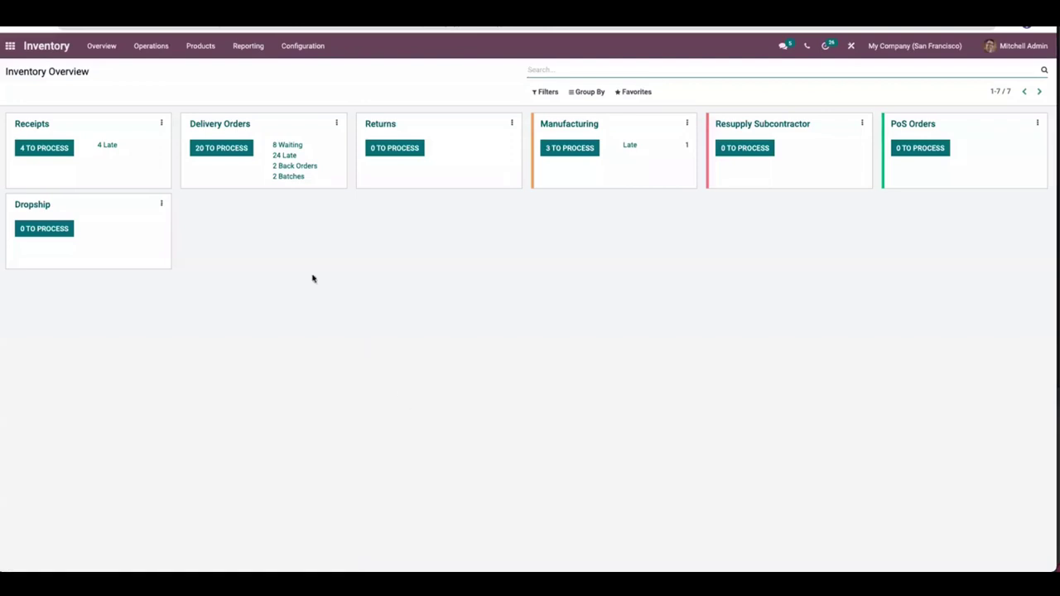
click(304, 53)
click(304, 68)
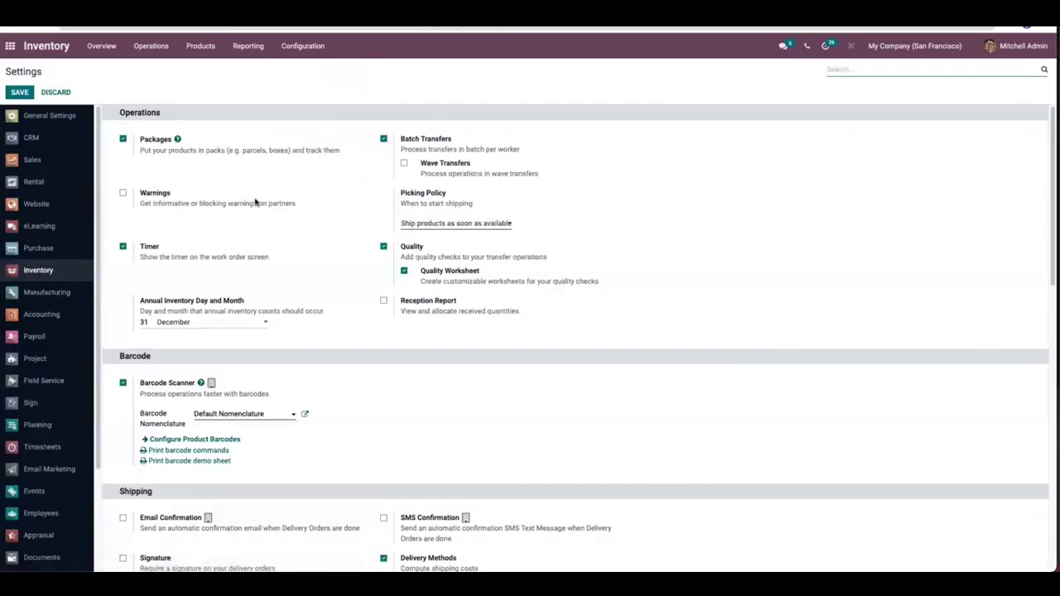
scroll(1053, 160, down, 3)
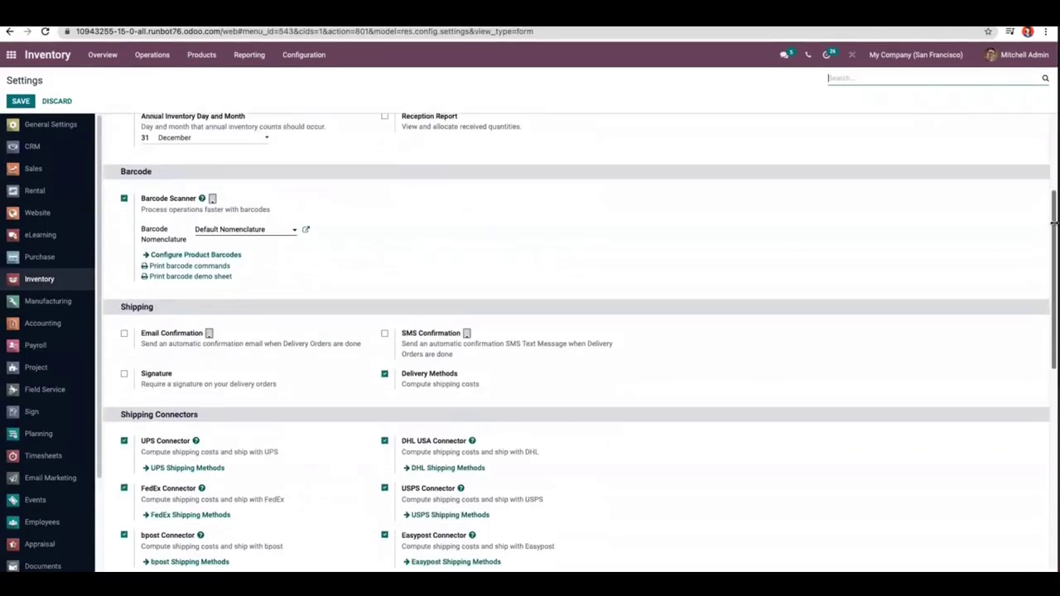
scroll(1046, 134, up, 3)
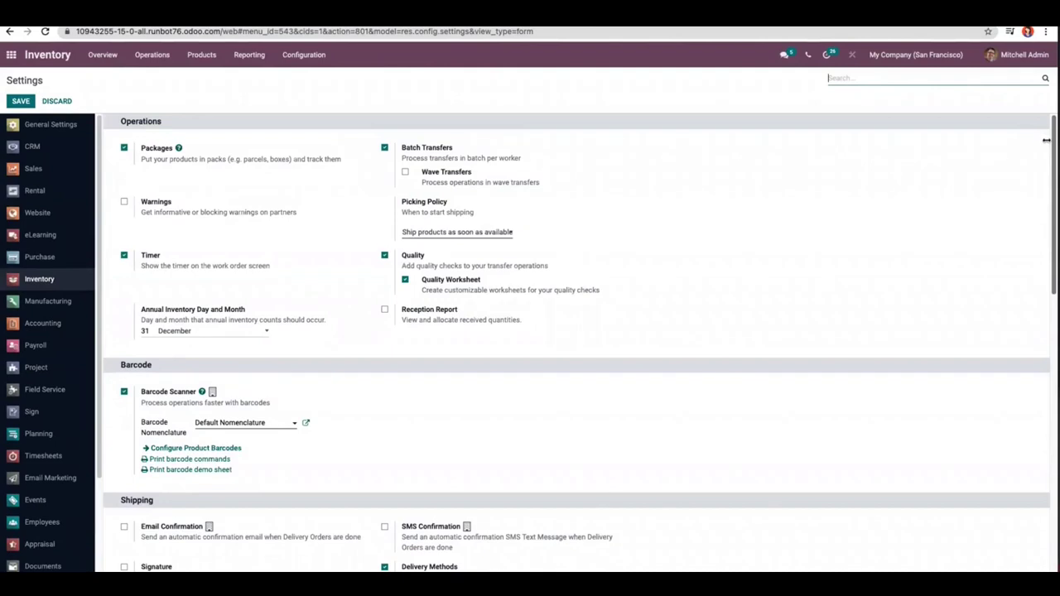
scroll(1046, 140, down, 2)
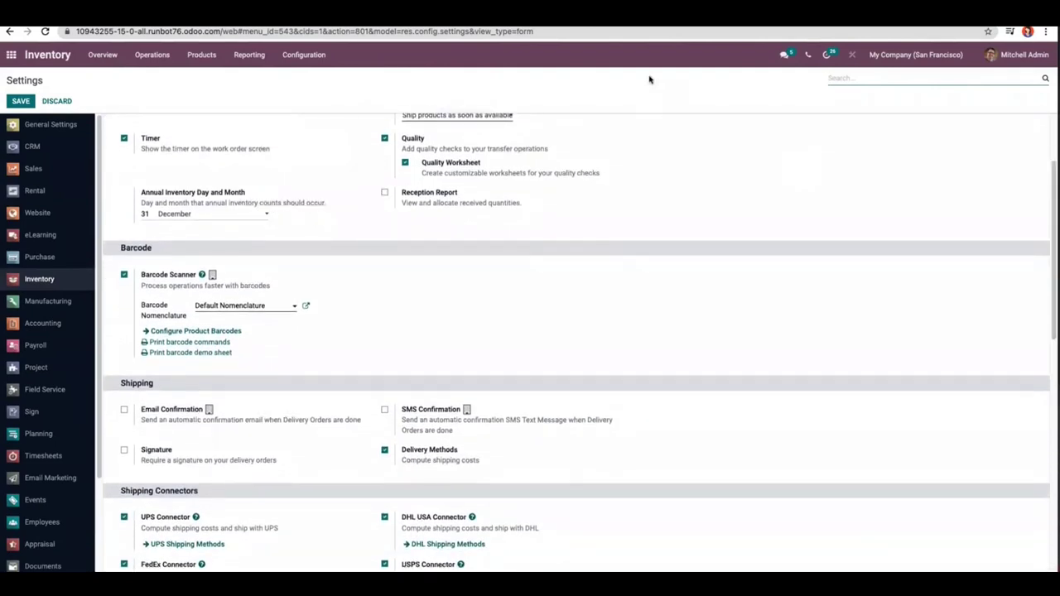
text(pack)
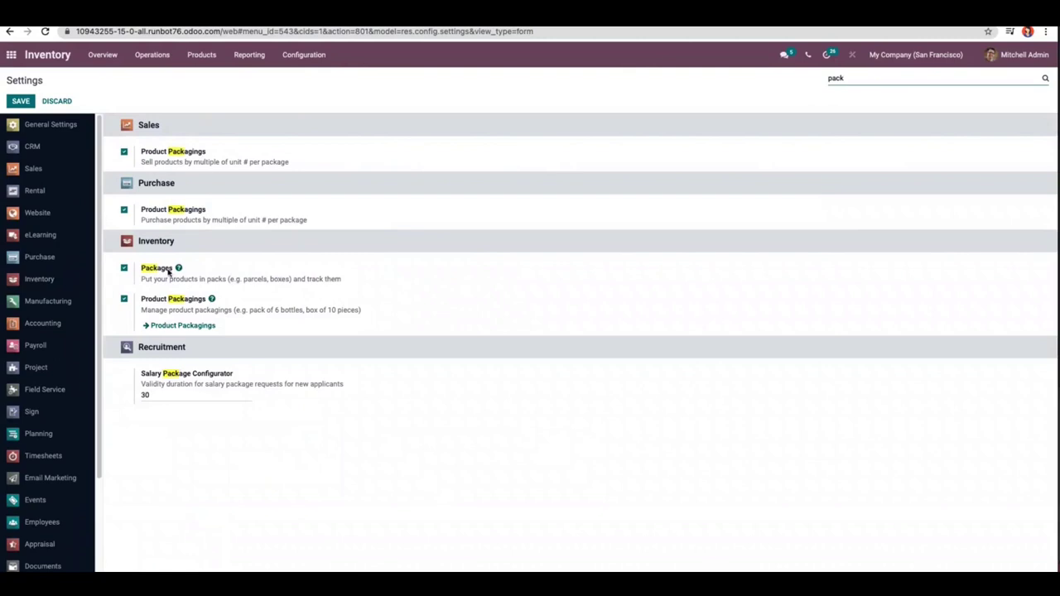
- Examine the Reserve Packagings options of the All / Saleable product category and save the category
click(294, 55)
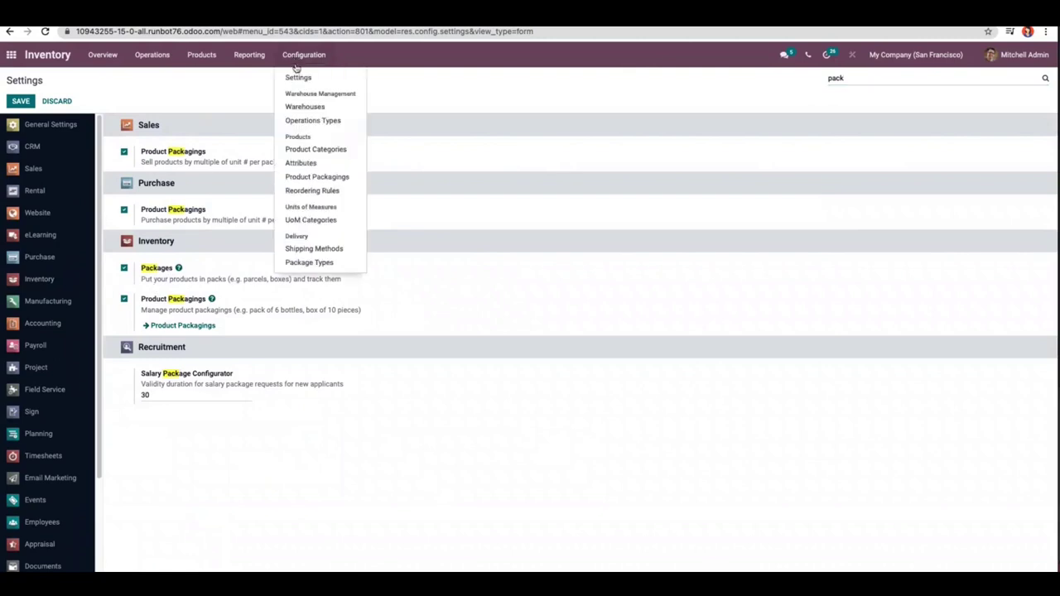
click(325, 147)
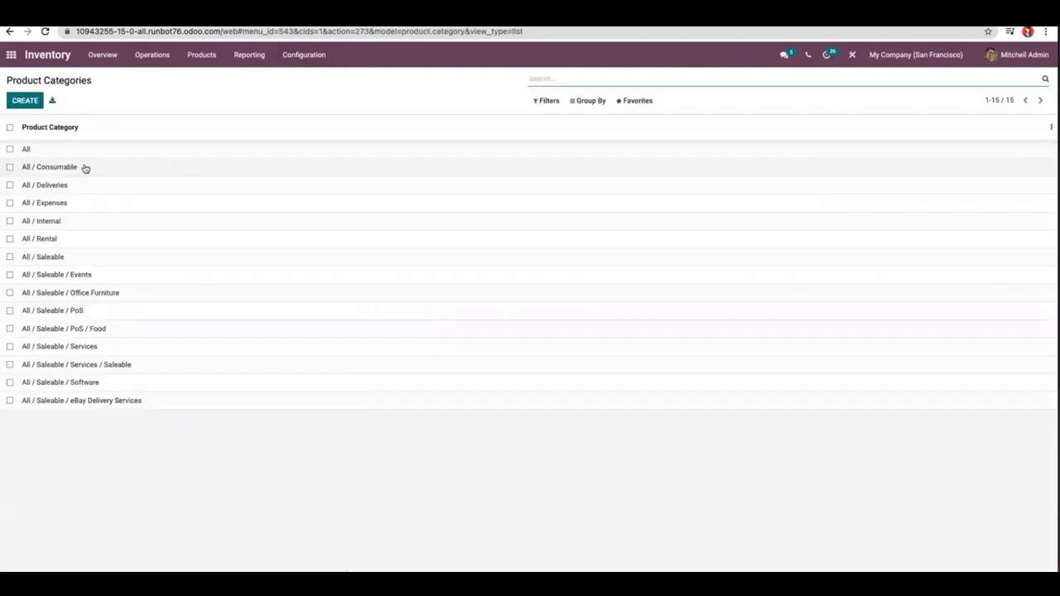
click(122, 257)
click(20, 100)
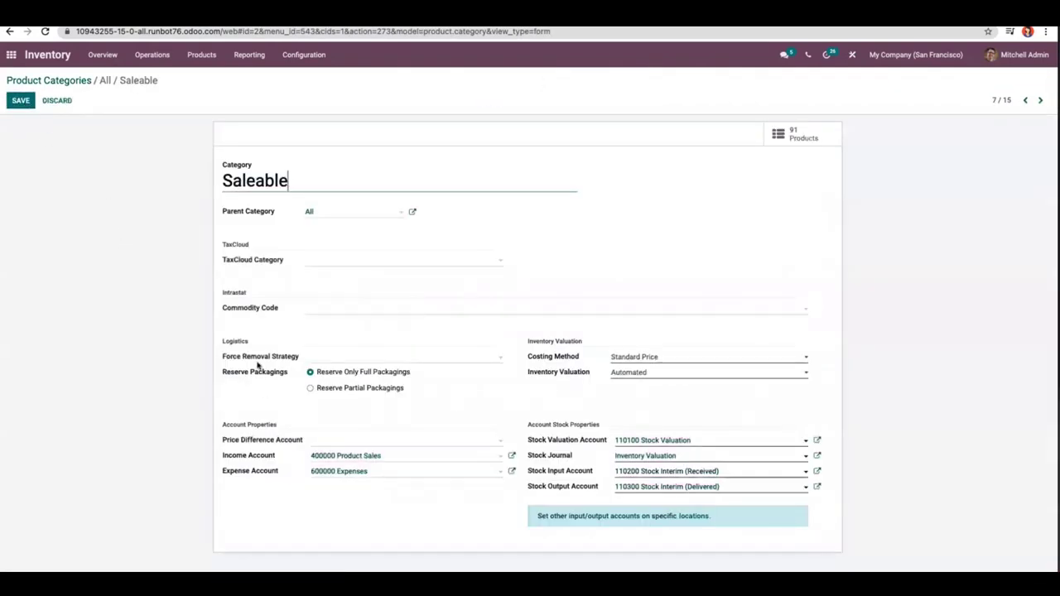
mouse_move(273, 379)
click(20, 100)
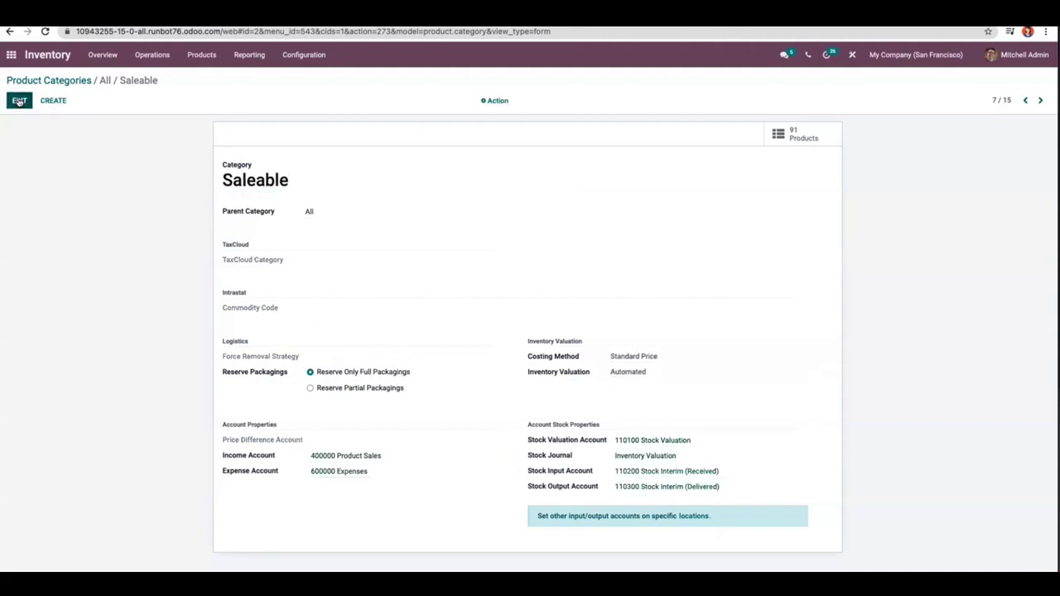
- Open the Candle product for editing and check the Reserve Packagings option of its product category
click(58, 80)
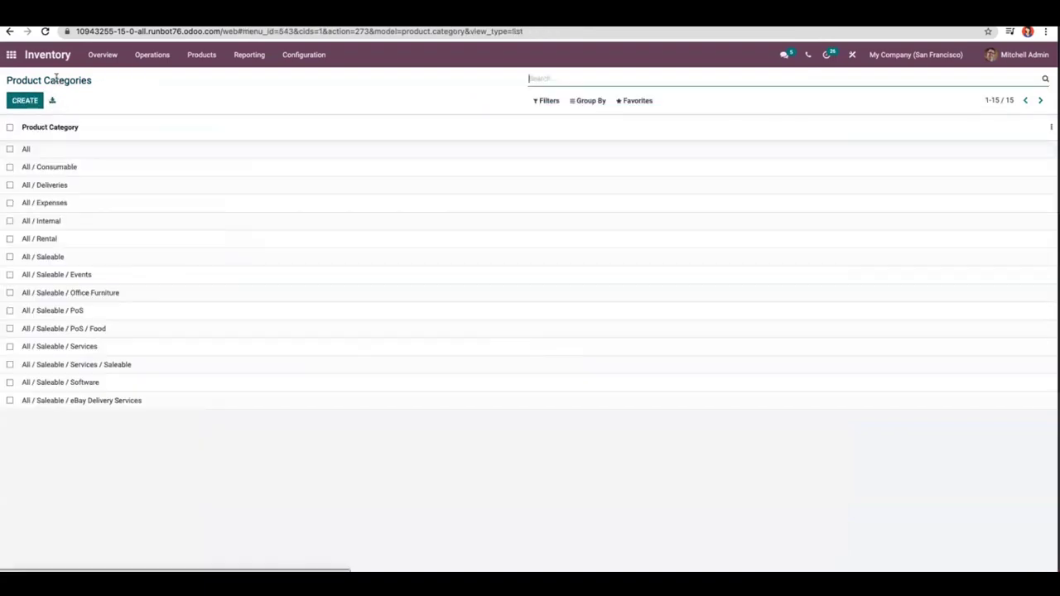
click(192, 55)
click(195, 78)
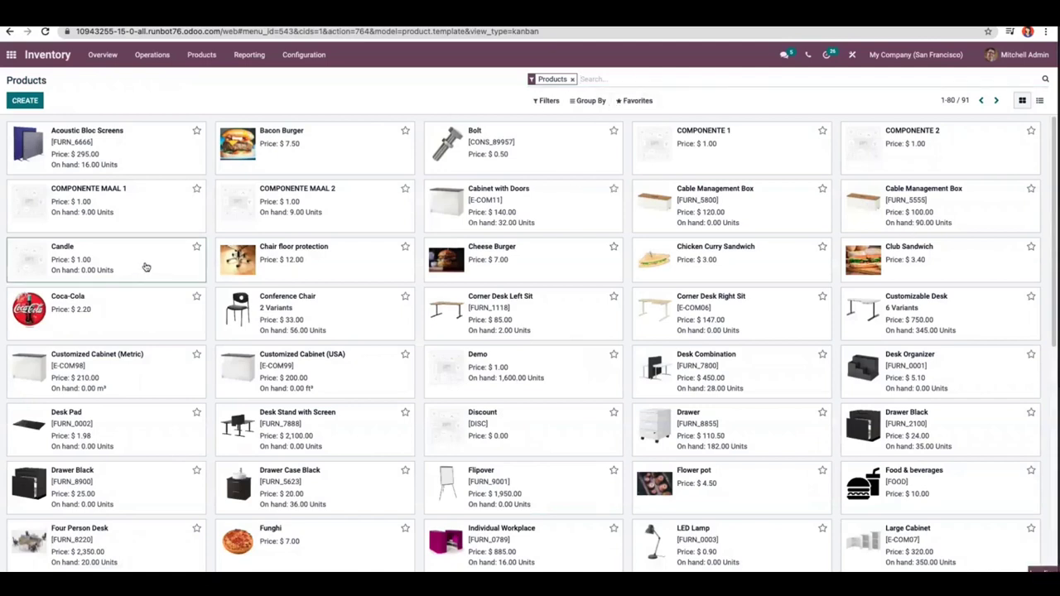
click(147, 263)
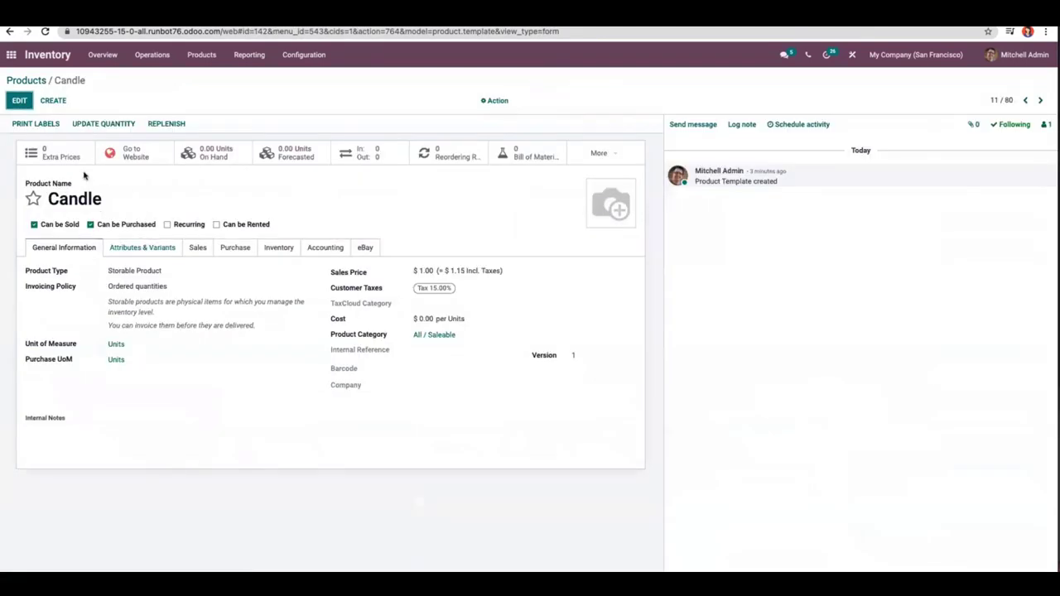
click(19, 100)
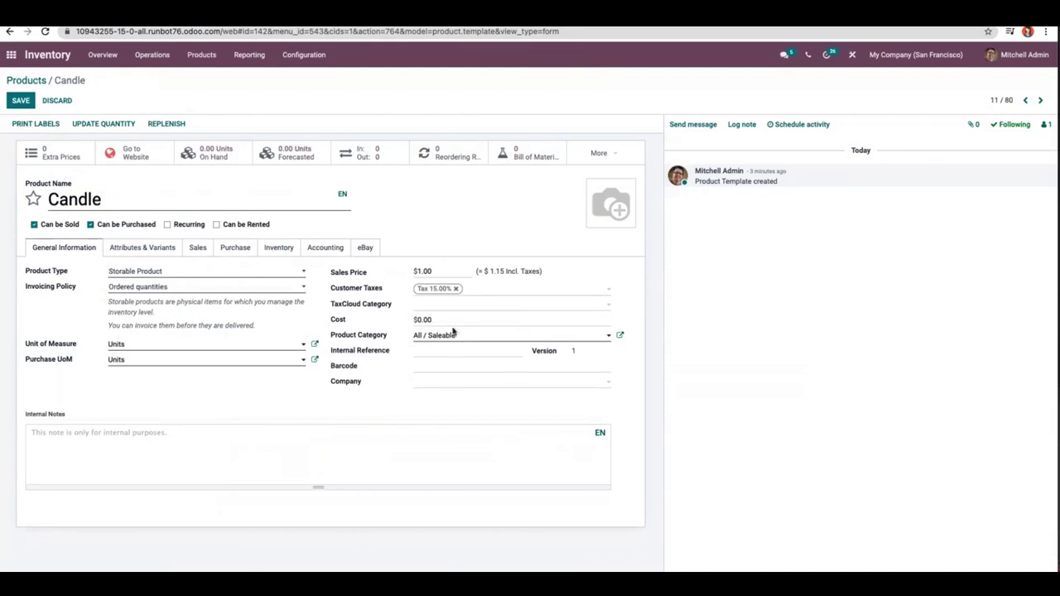
click(620, 335)
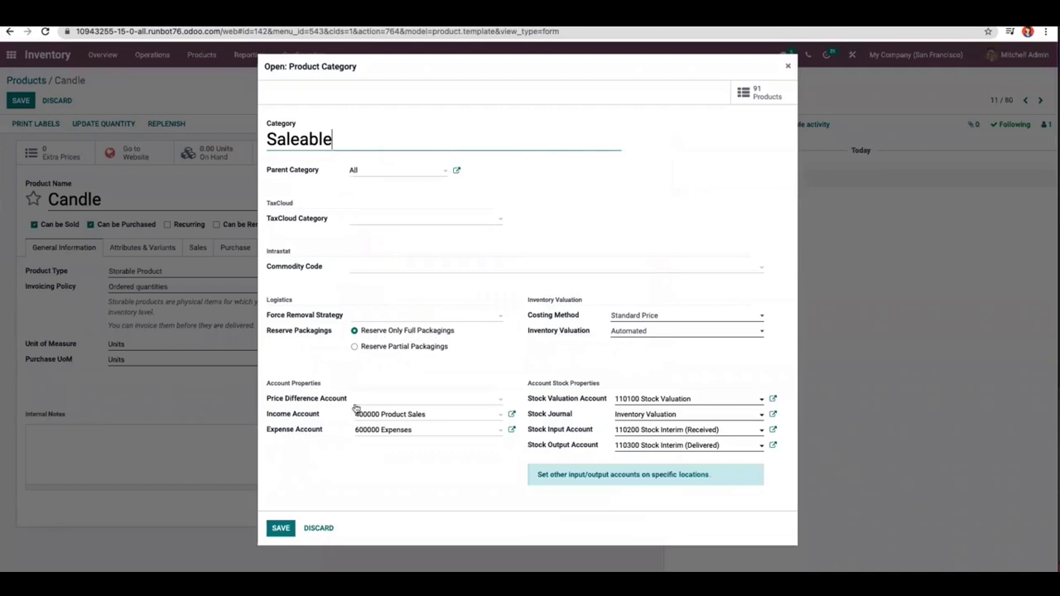
click(279, 527)
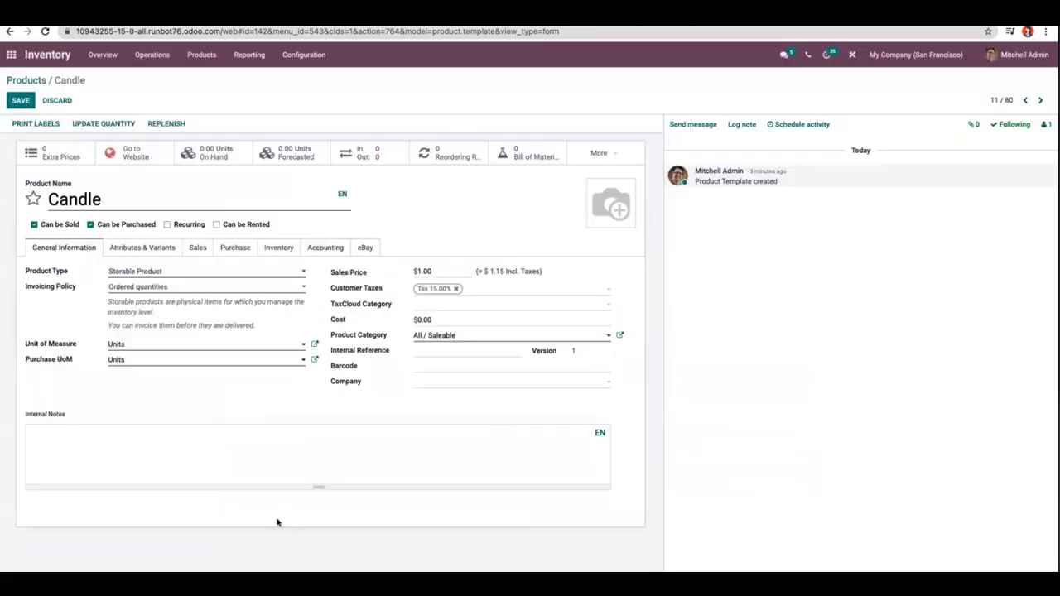
- Add a packaging "Pallet of 1000" with package type Pallet and contained quantity 1000 to the Candle product, and save it
click(279, 248)
scroll(666, 287, down, 2)
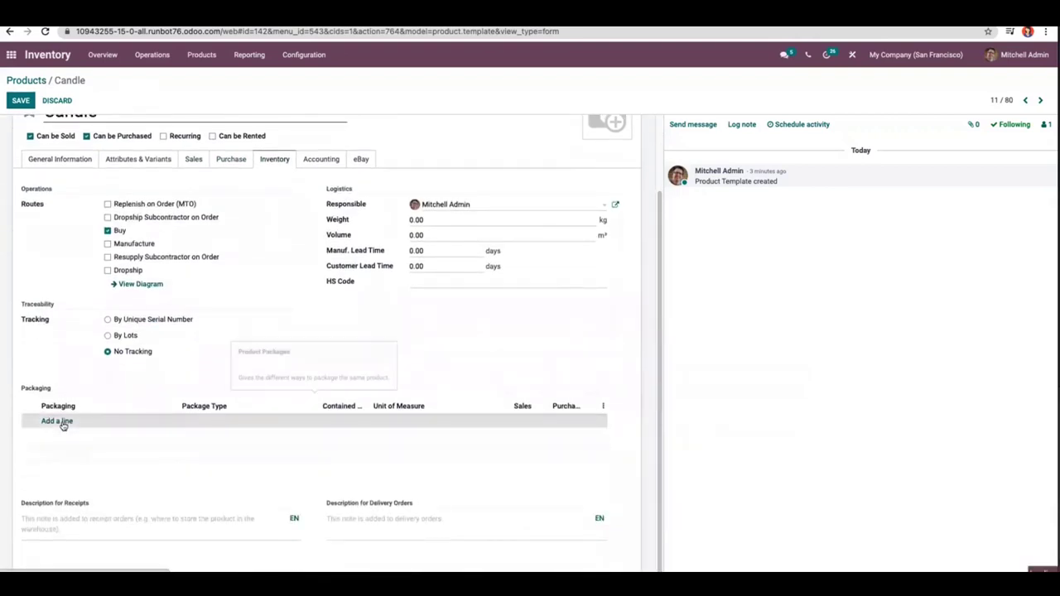
click(63, 420)
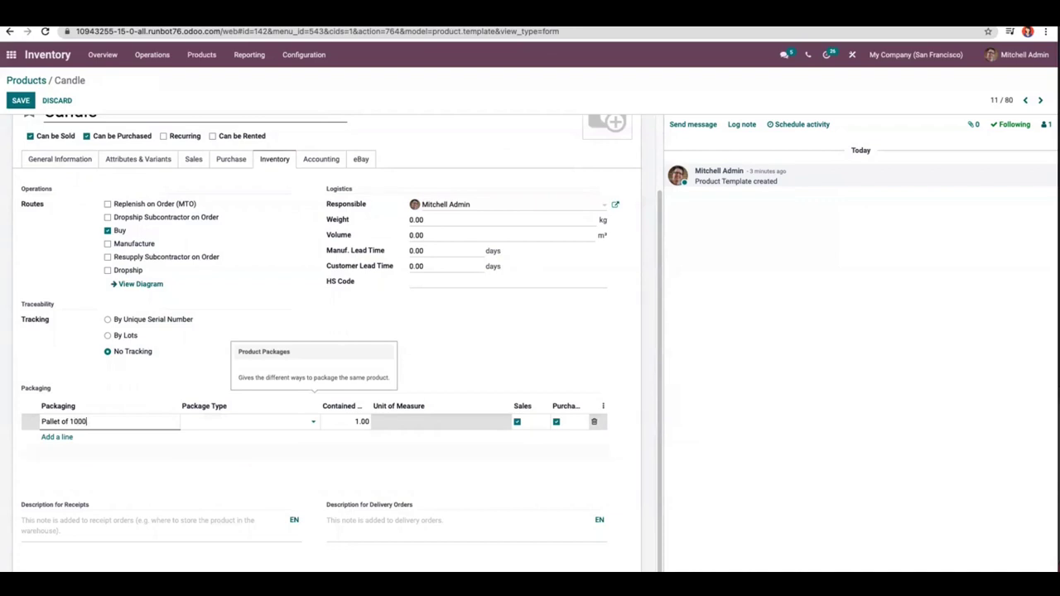
click(223, 421)
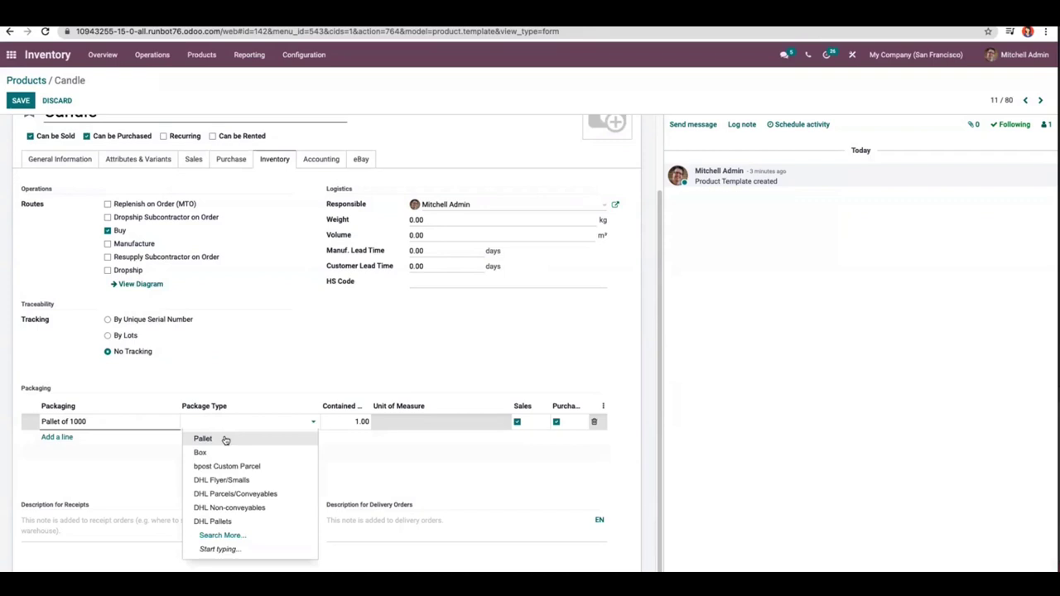
click(224, 439)
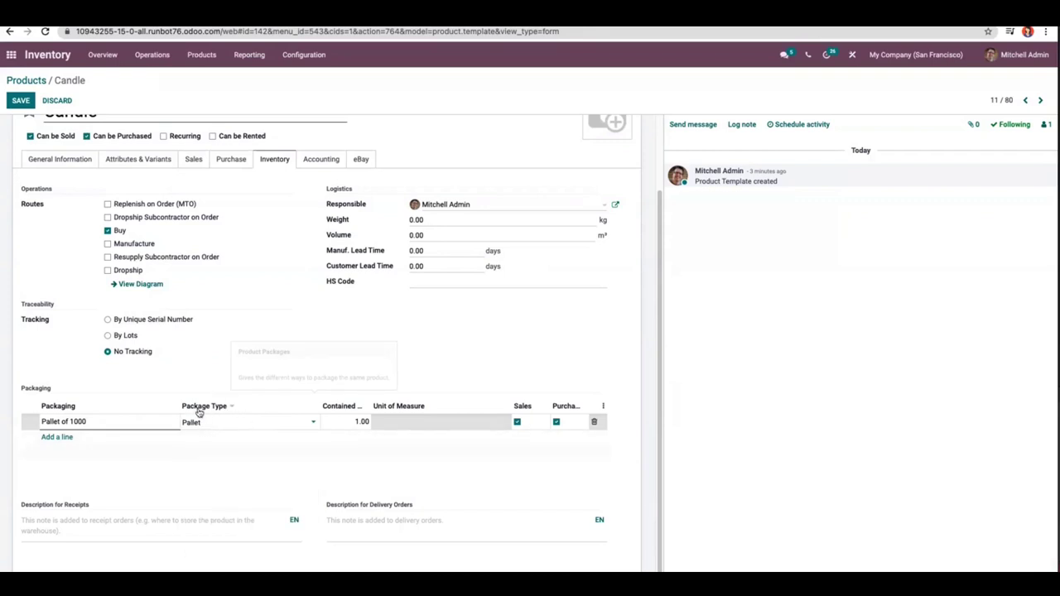
click(361, 420)
key(BackSpace)
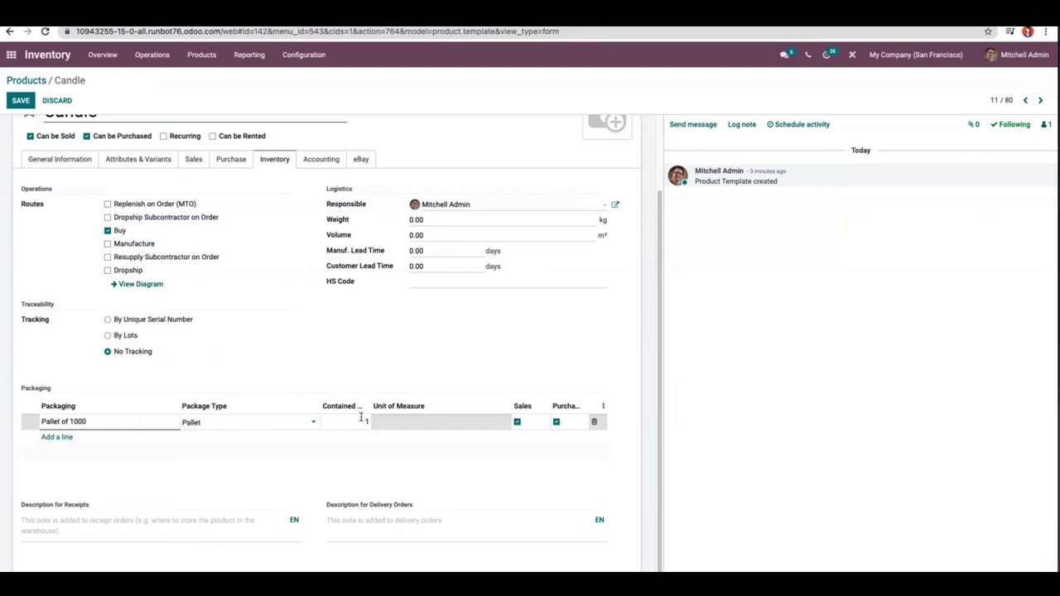
text(1000)
click(20, 101)
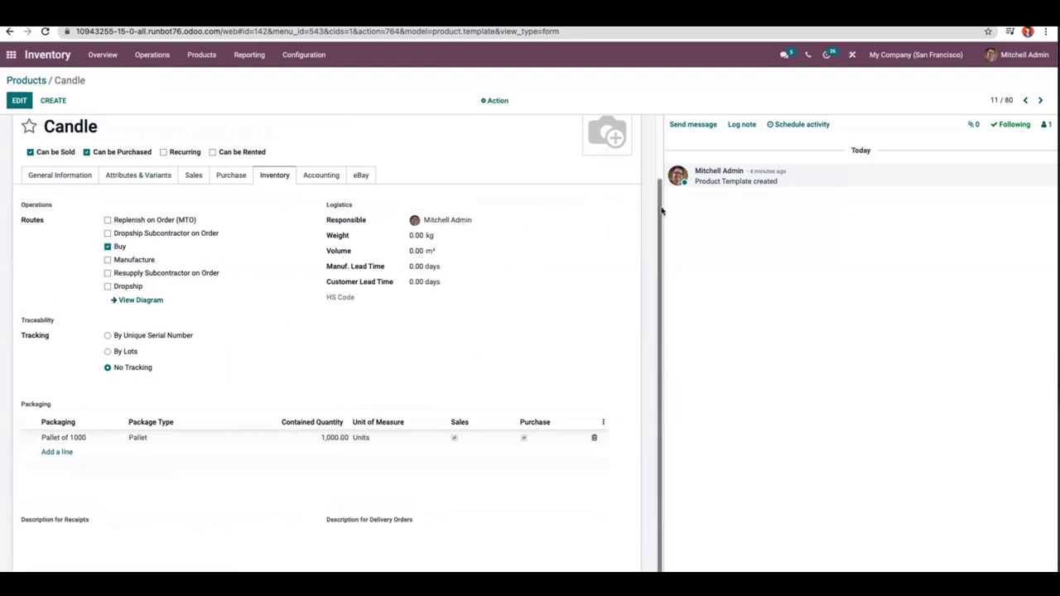
scroll(659, 215, up, 1)
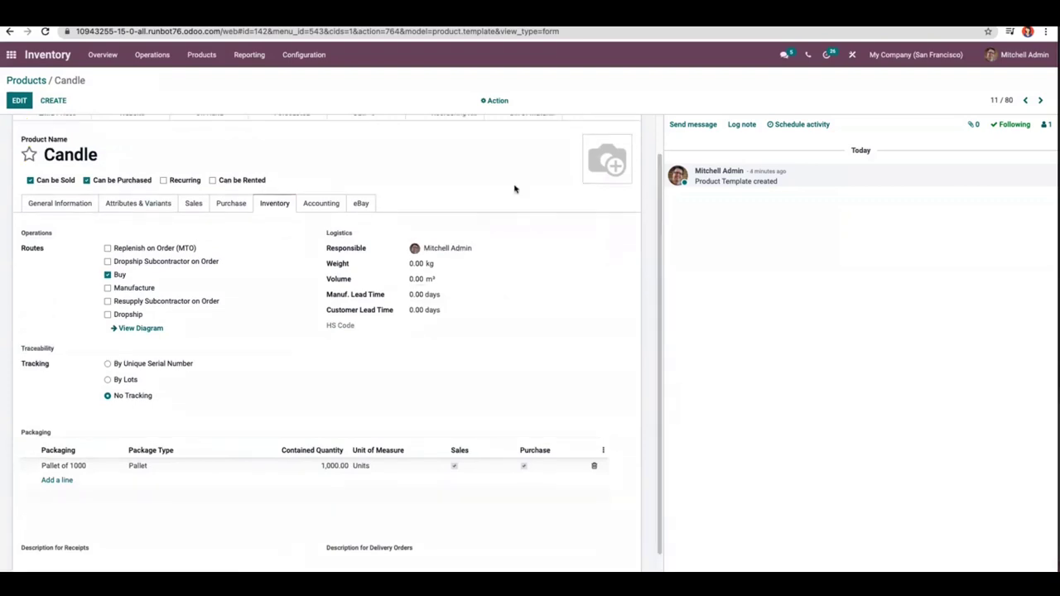
- Switch to the Purchase app and create a new purchase order for the vendor Azure Interior
click(20, 82)
click(11, 55)
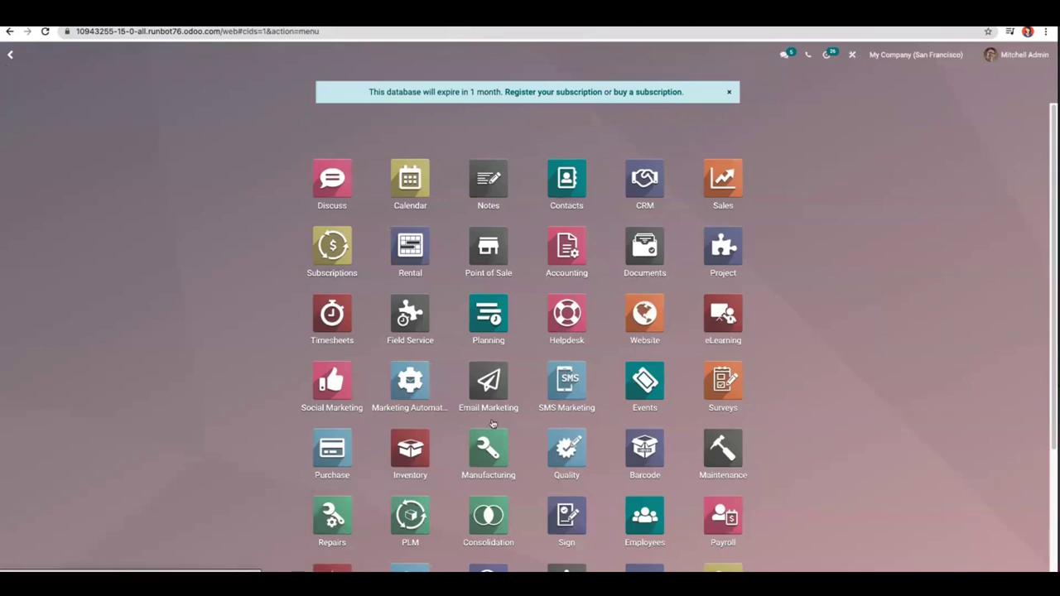
click(333, 445)
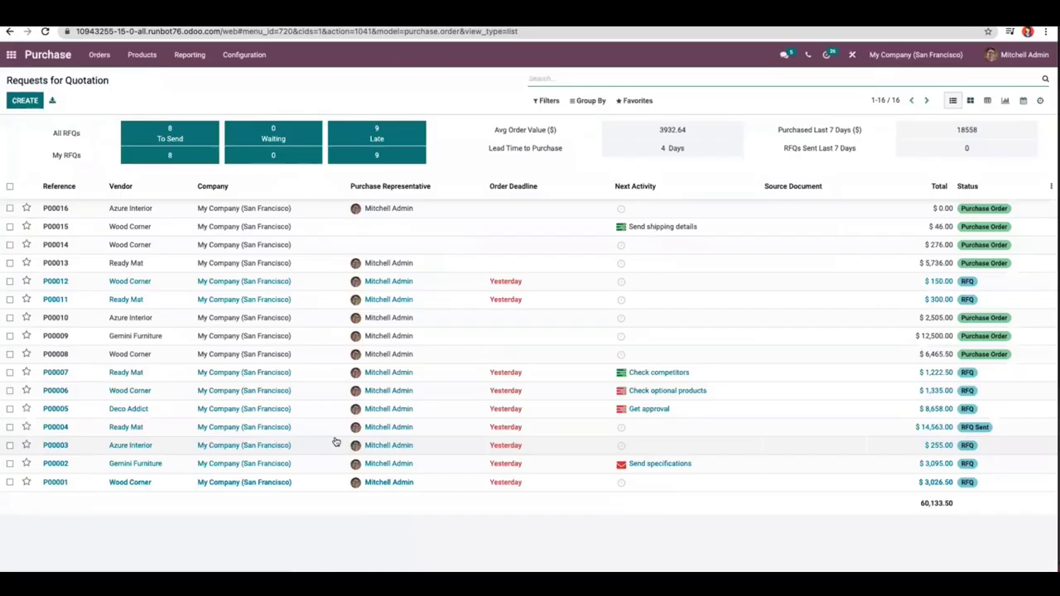
click(99, 54)
click(95, 75)
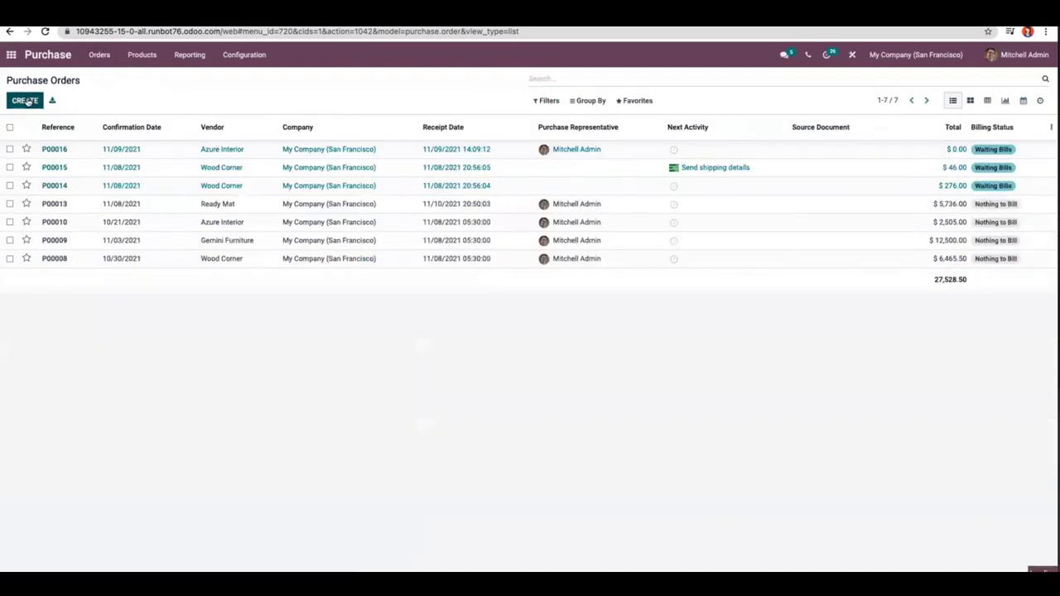
click(25, 100)
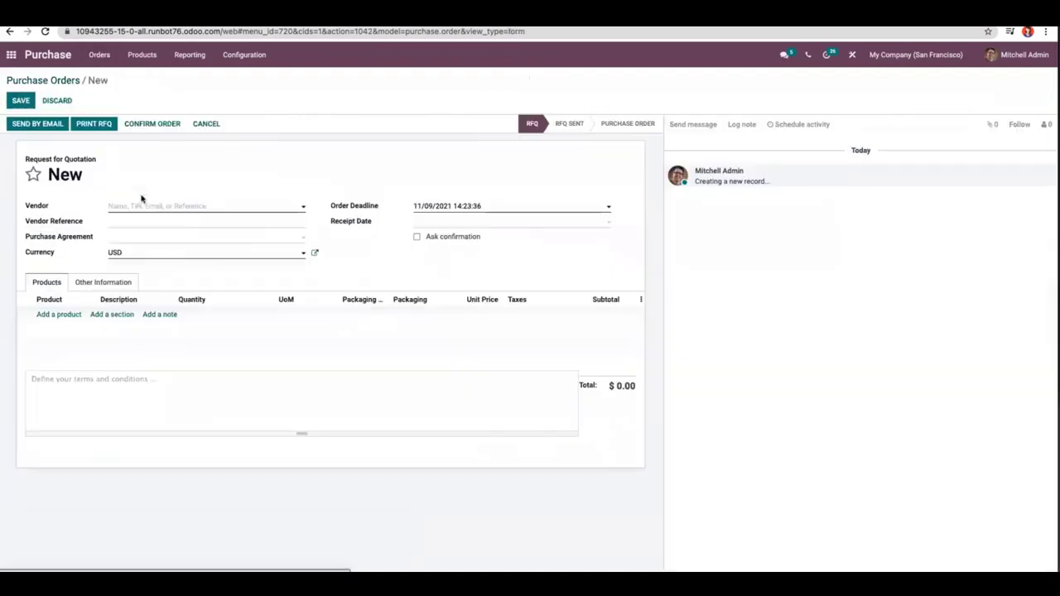
click(192, 208)
click(194, 220)
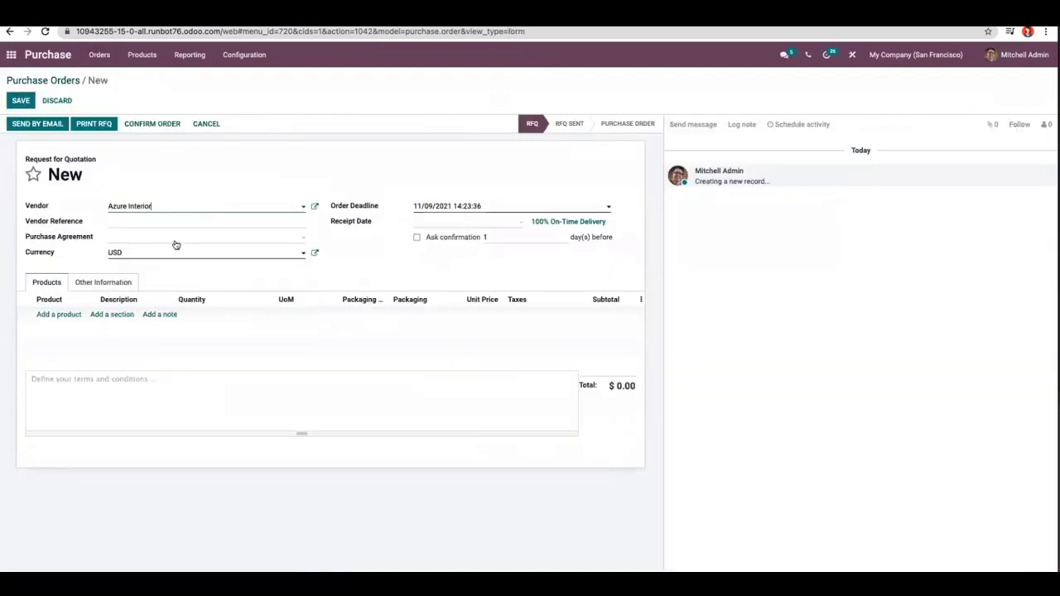
- Add the Candle product with a quantity of 1600 units to the purchase order and confirm the order
click(59, 315)
text(can)
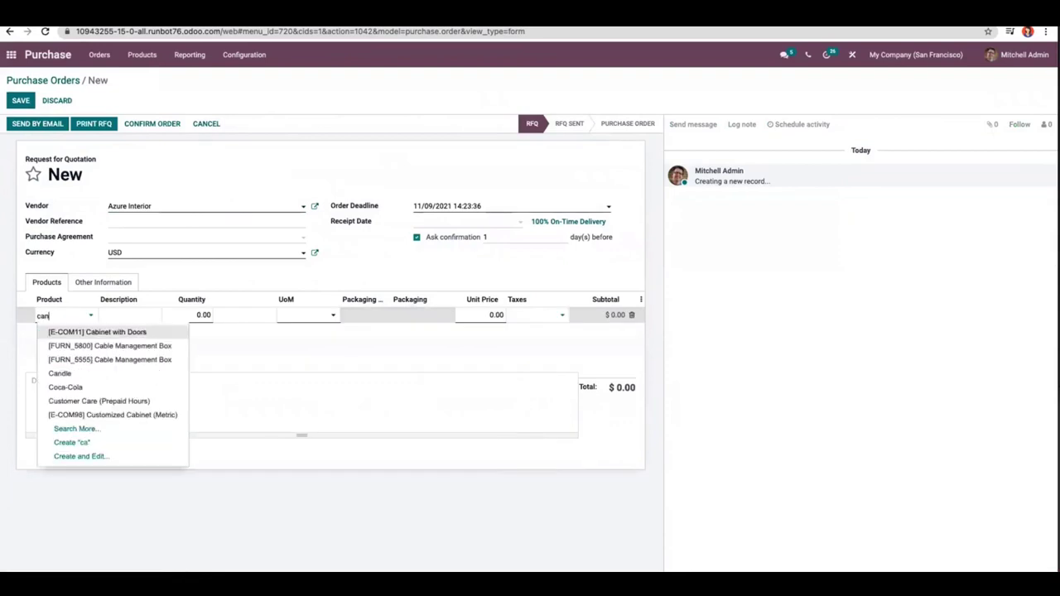
click(77, 332)
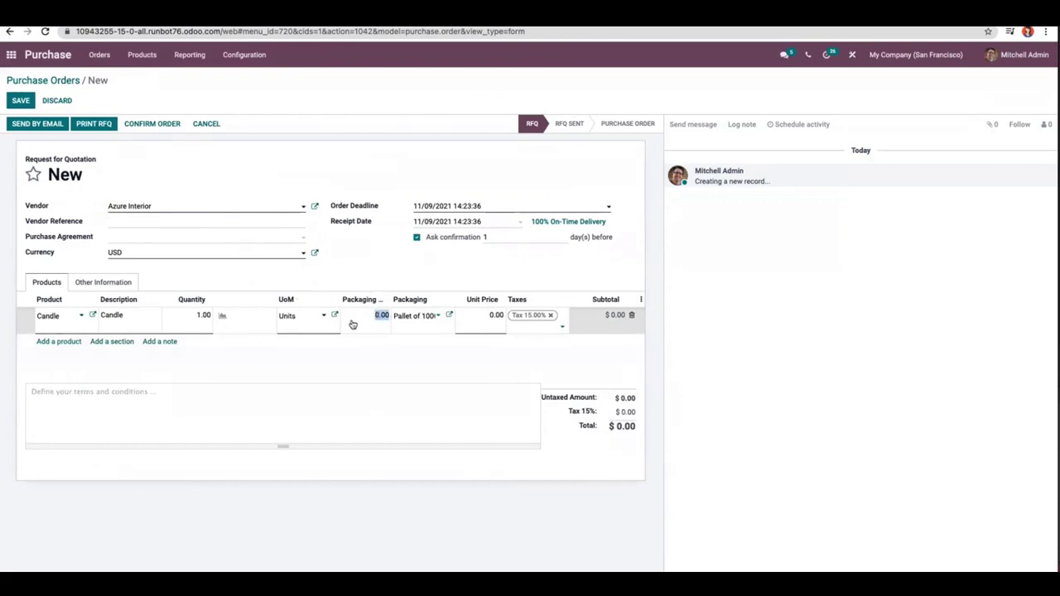
click(204, 314)
text(1600)
click(132, 123)
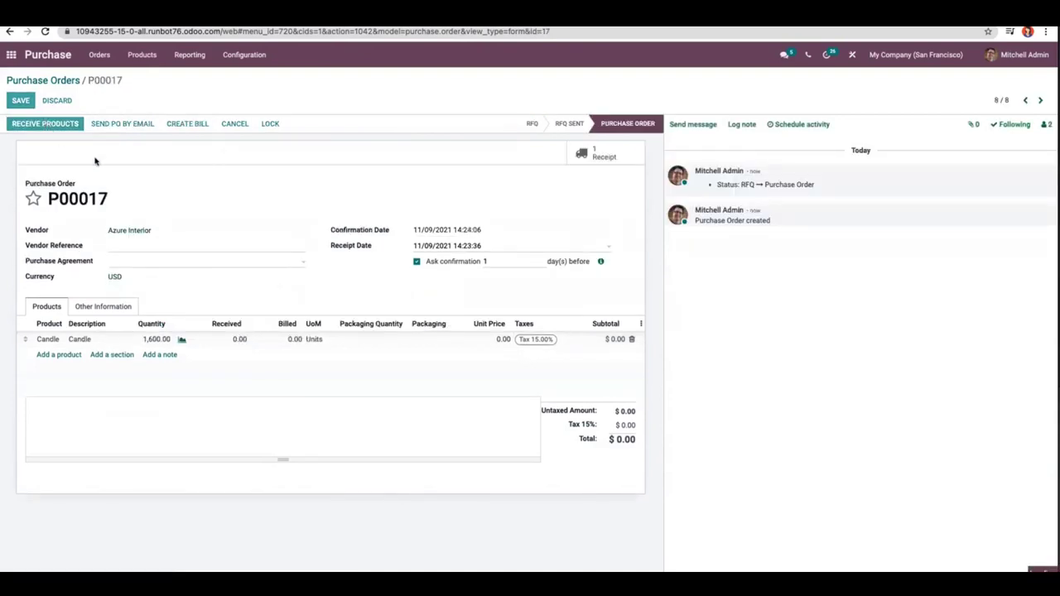
- Receive the ordered candles by validating the receipt as an immediate transfer of all quantities
click(45, 124)
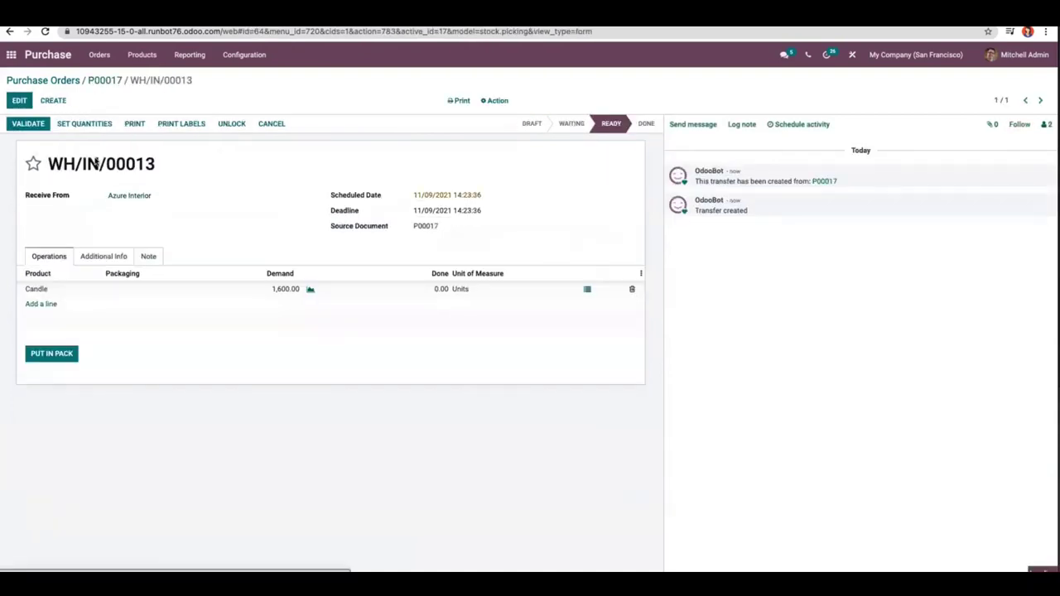
click(33, 124)
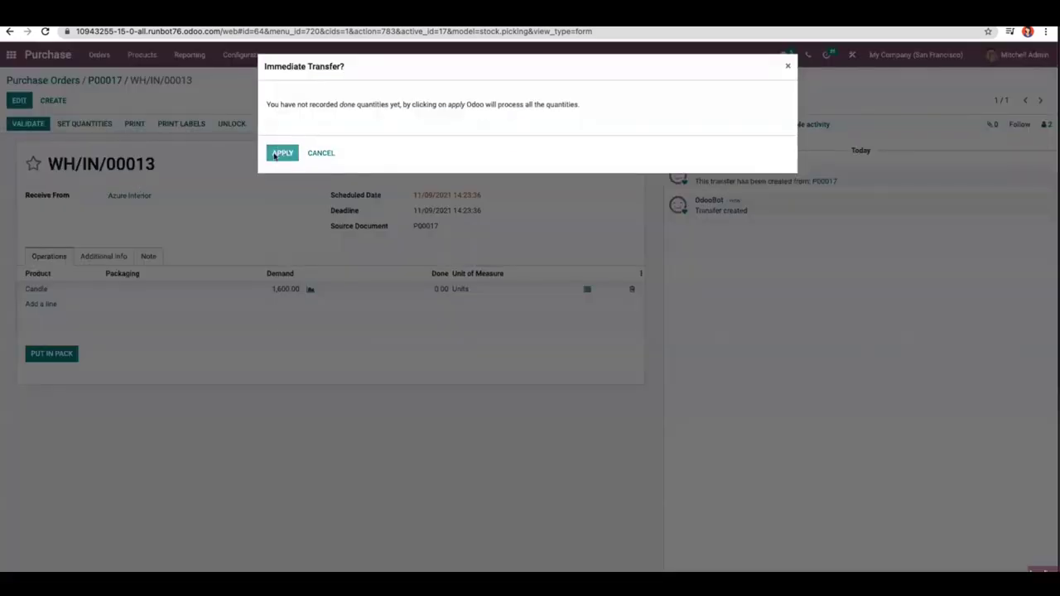
click(281, 154)
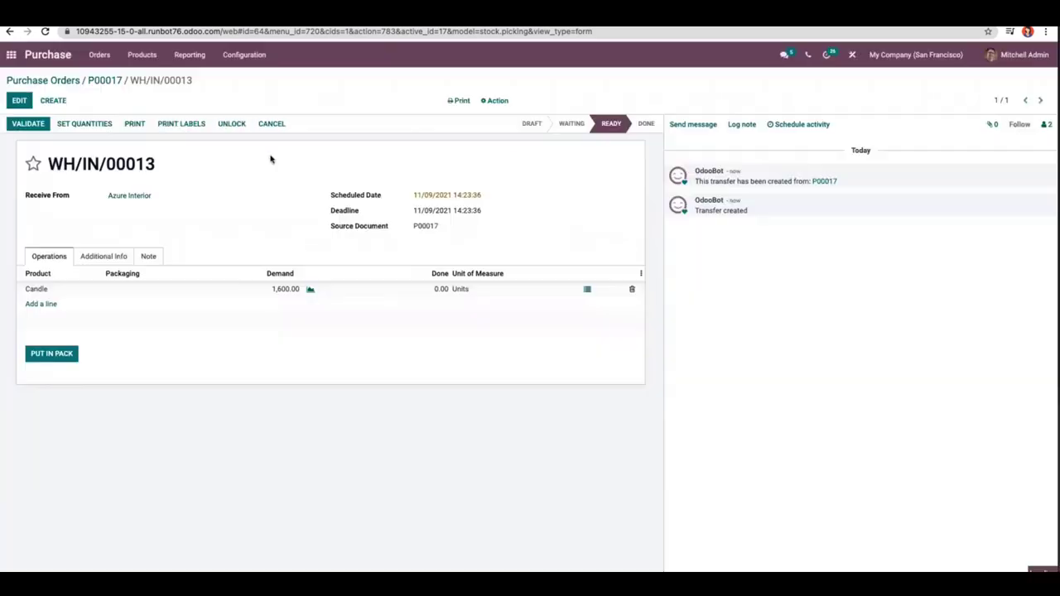
- Check the demand and done quantities of the Candle line on the validated receipt
click(70, 286)
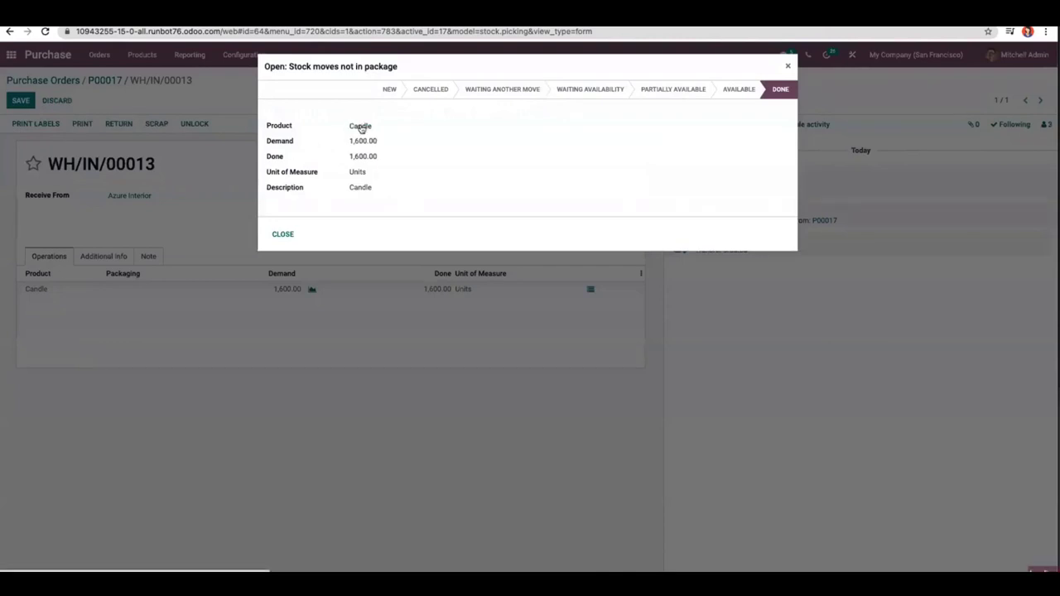
key(Escape)
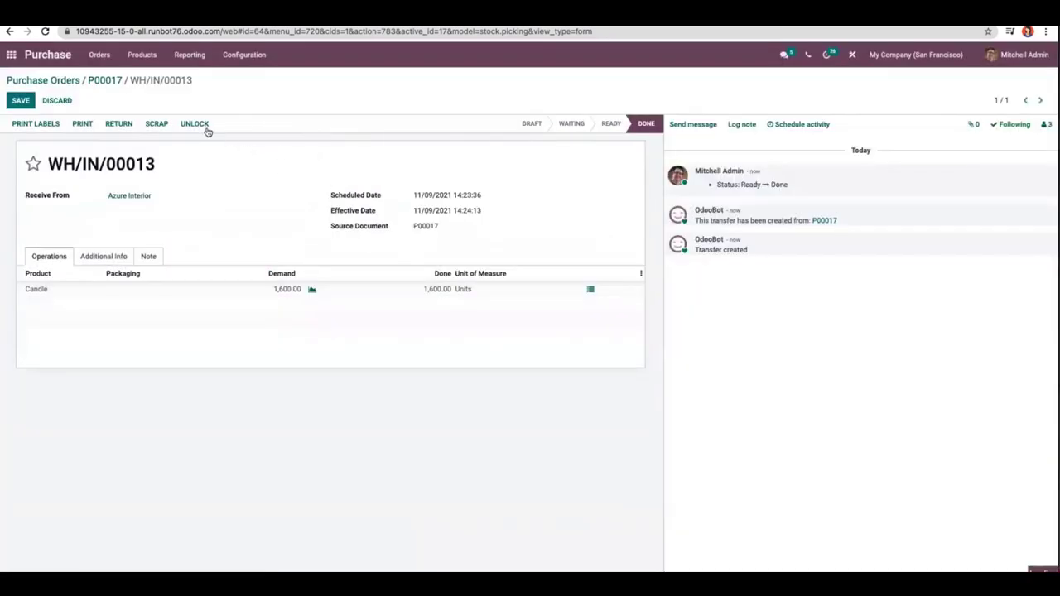
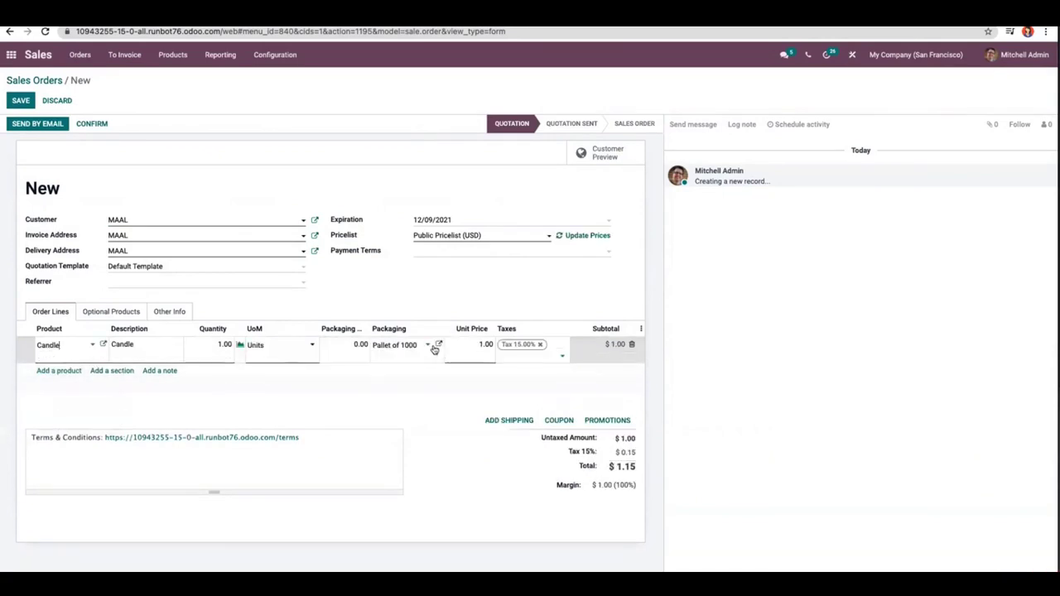
- Set the Candle line's packaging quantity to 2 pallets of 1000 and confirm the sales order
click(354, 346)
text(2)
click(360, 388)
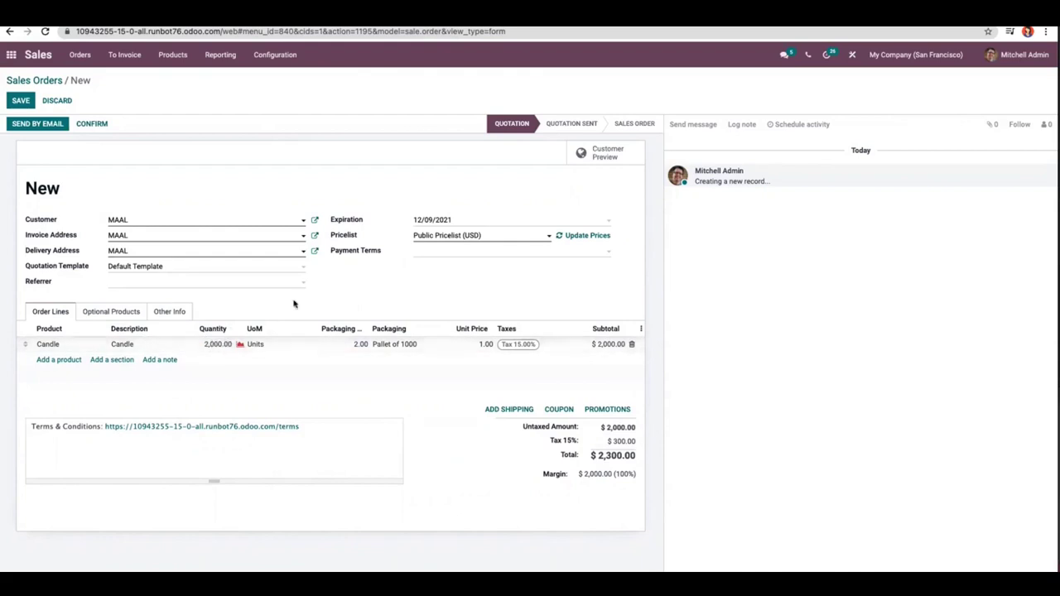
click(99, 123)
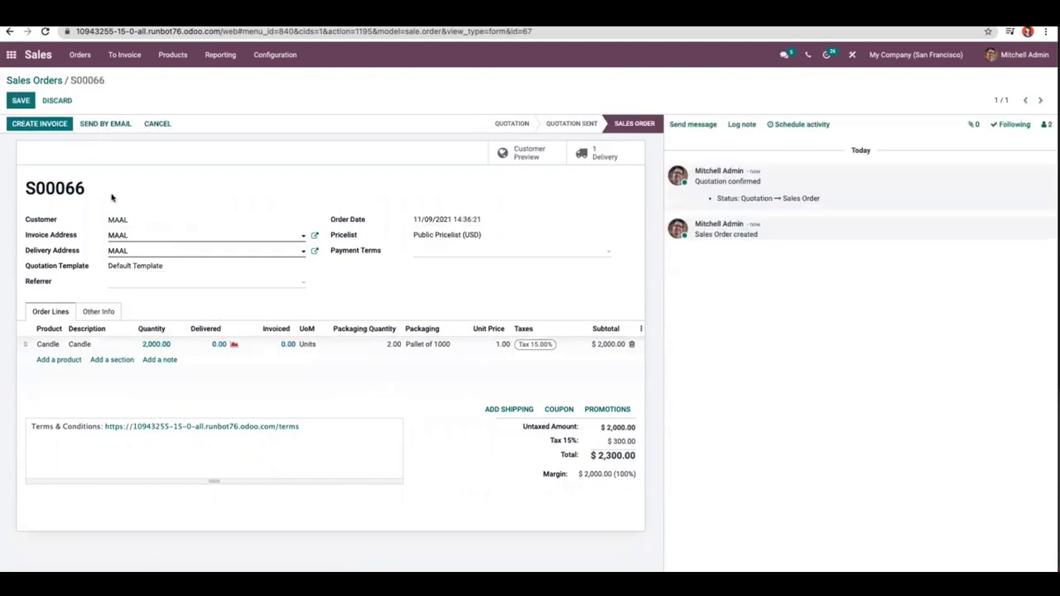
- Examine the reserved quantity and availability of the Candle line on the confirmed sales order
click(234, 347)
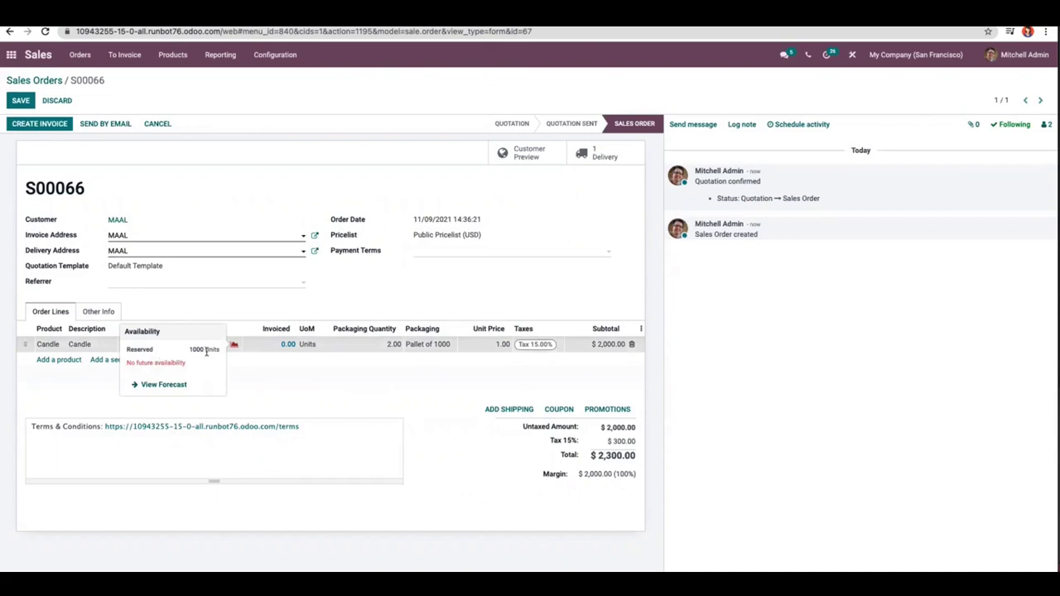
click(49, 344)
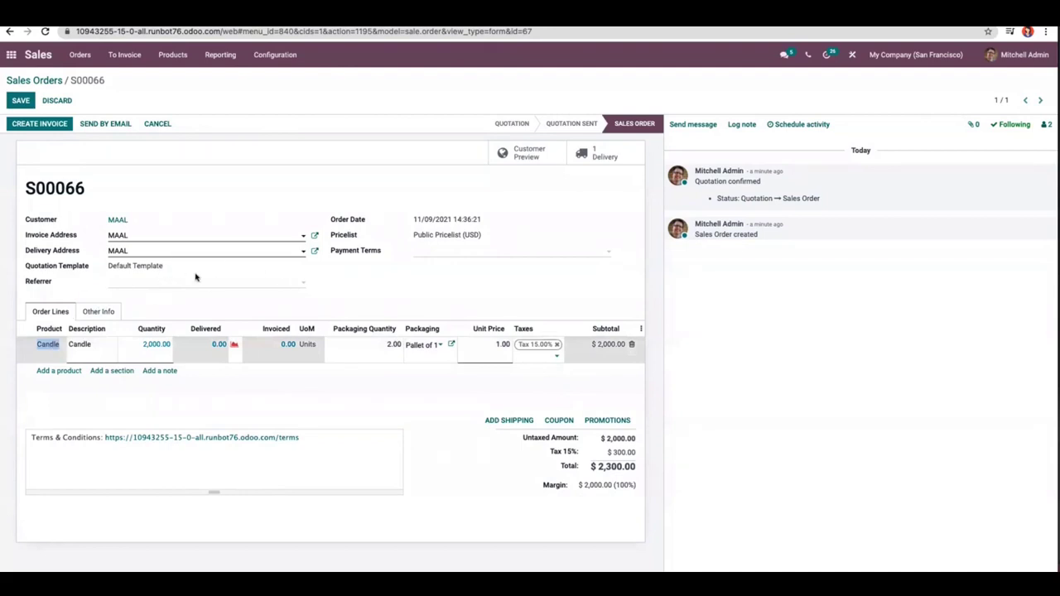
click(372, 292)
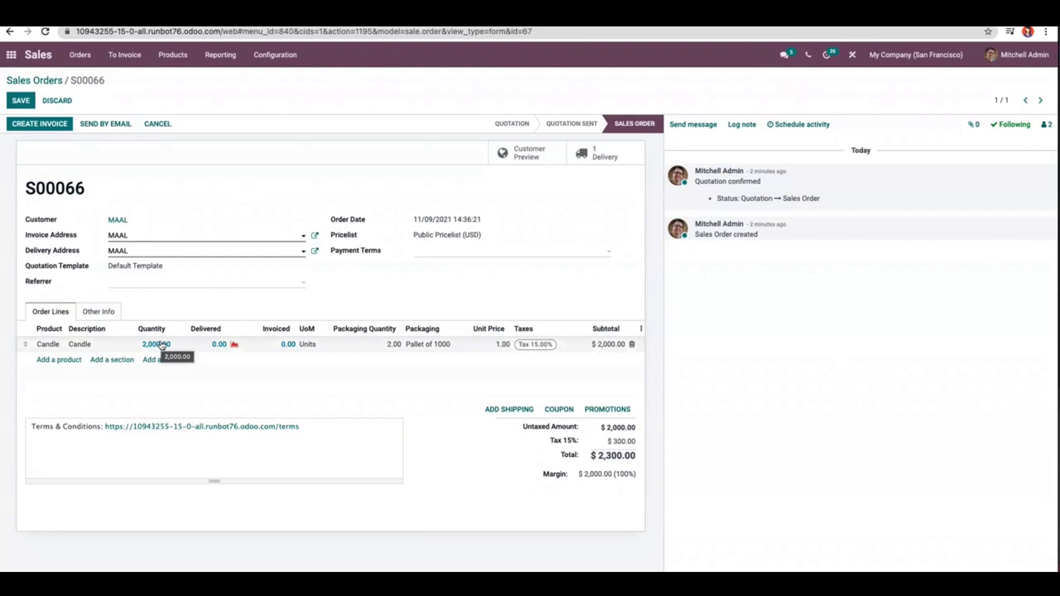
click(235, 345)
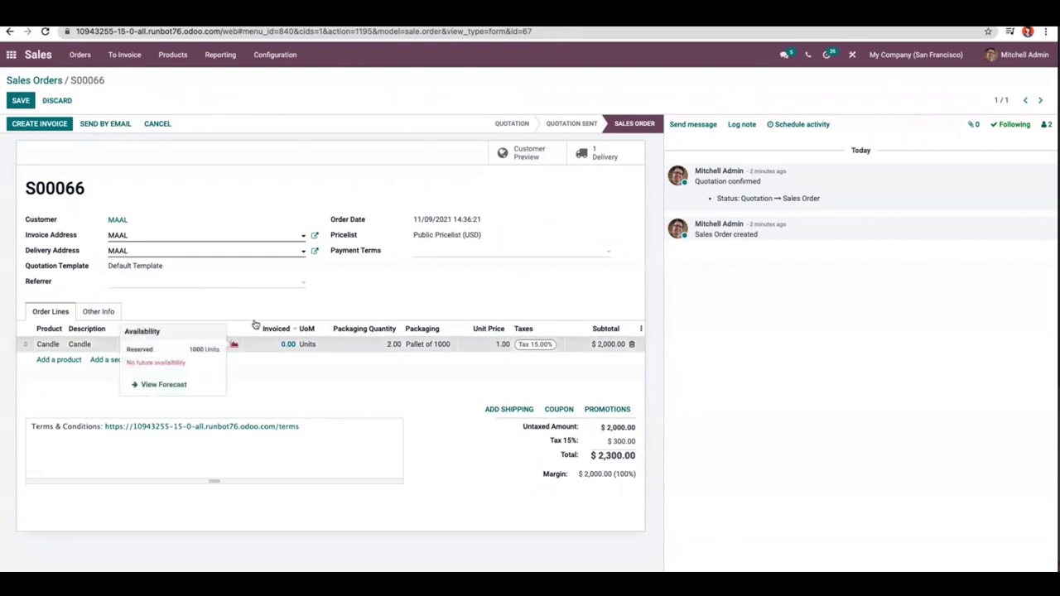
click(193, 304)
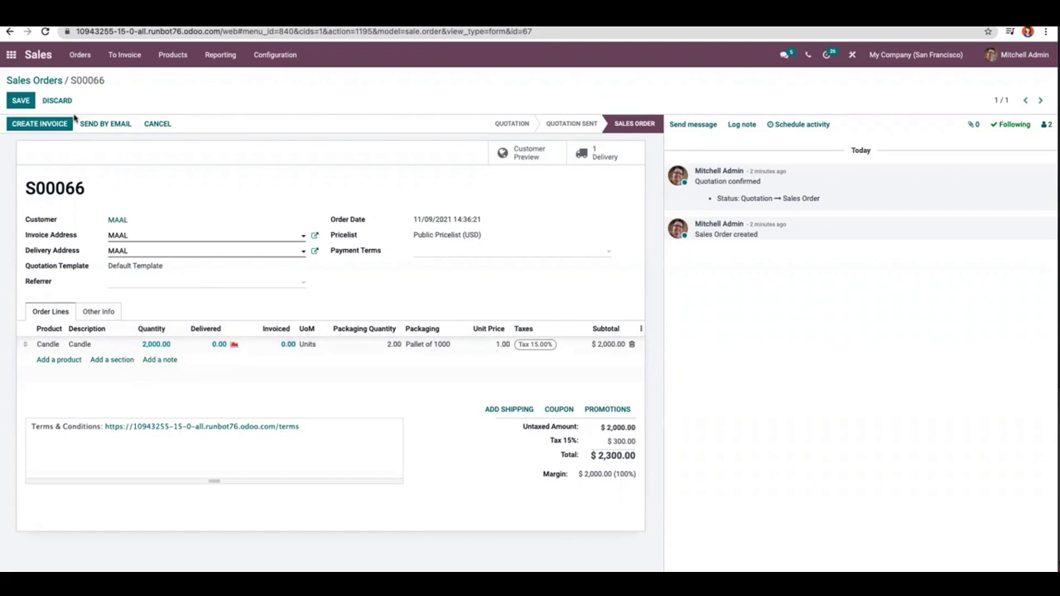
- From the Candle product, open its Saleable category, set Reserve Packagings to Reserve Partial Packagings, and save
click(20, 101)
click(172, 54)
click(176, 77)
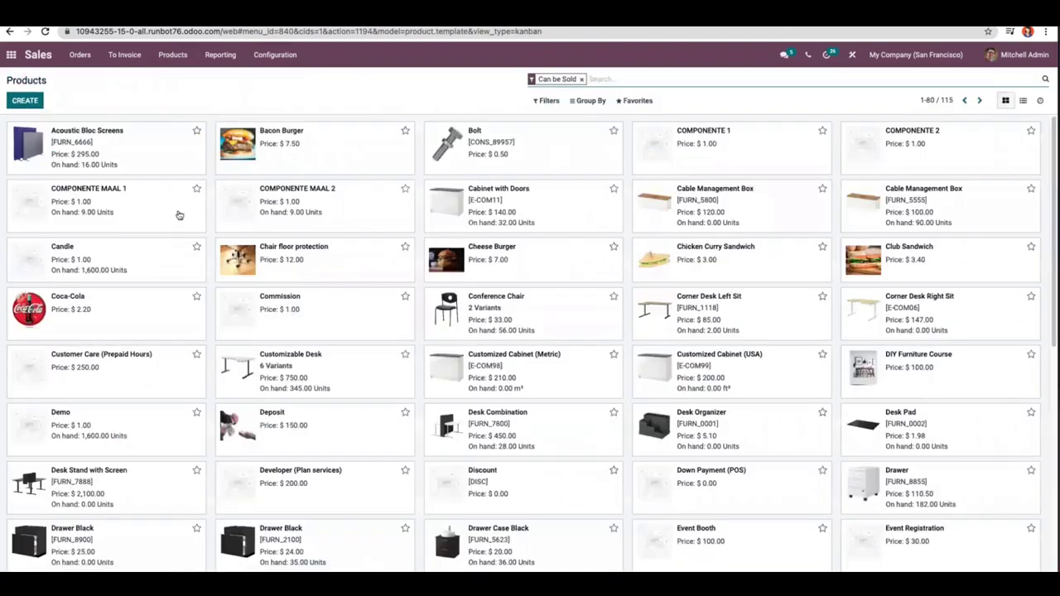
click(129, 267)
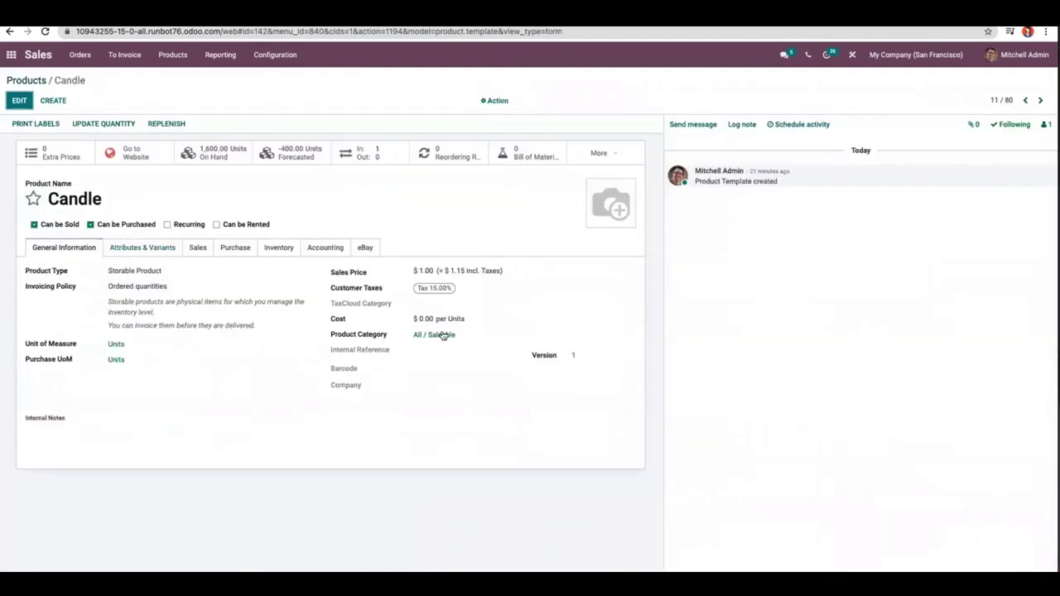
click(440, 335)
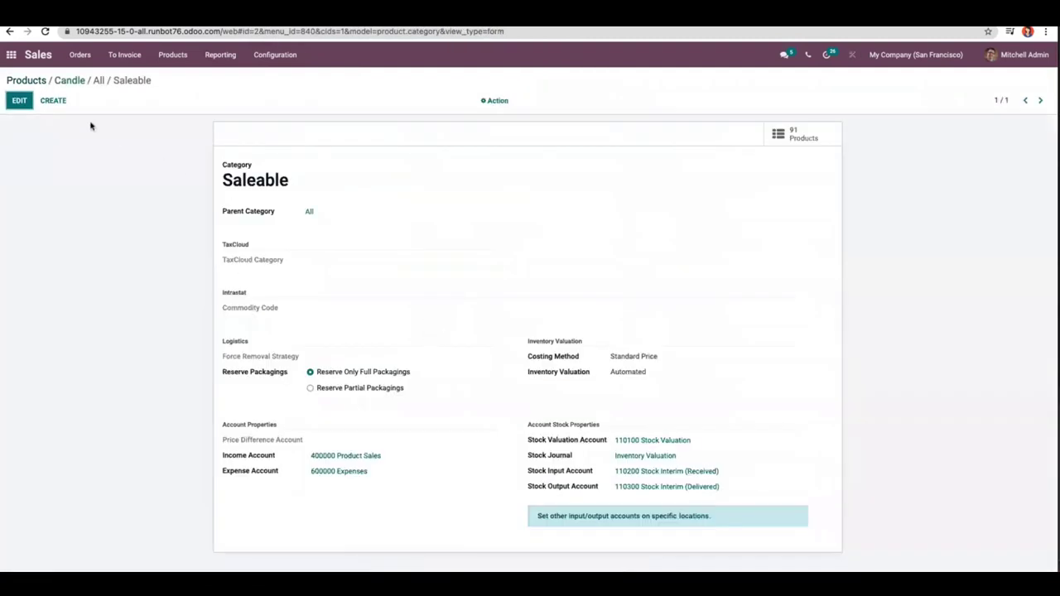
click(362, 388)
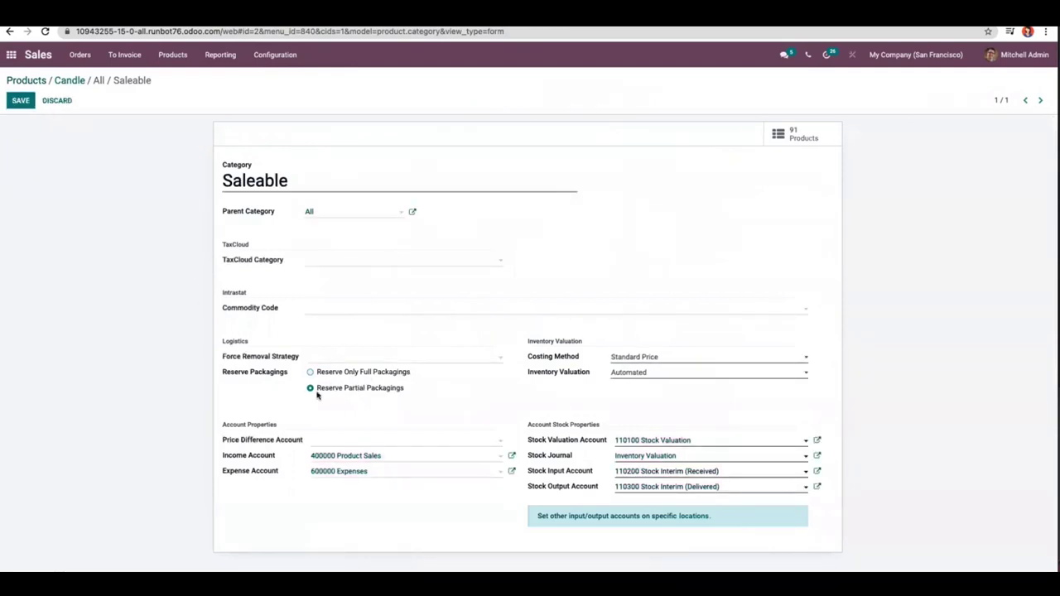
click(21, 100)
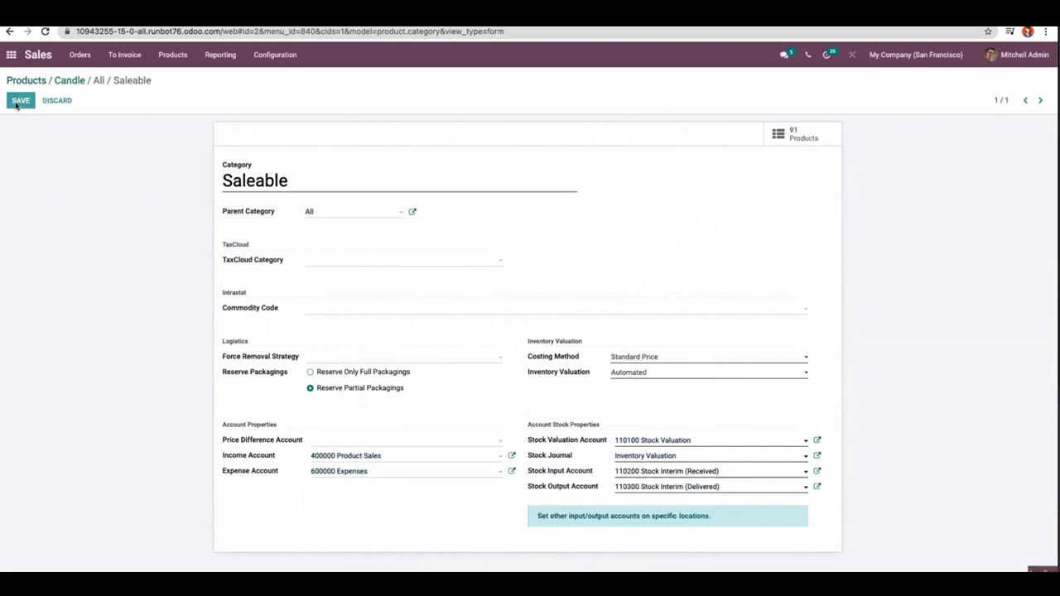
- Reopen the candle sales order for customer MAAL, cancel it and set it back to a quotation
click(56, 80)
click(81, 55)
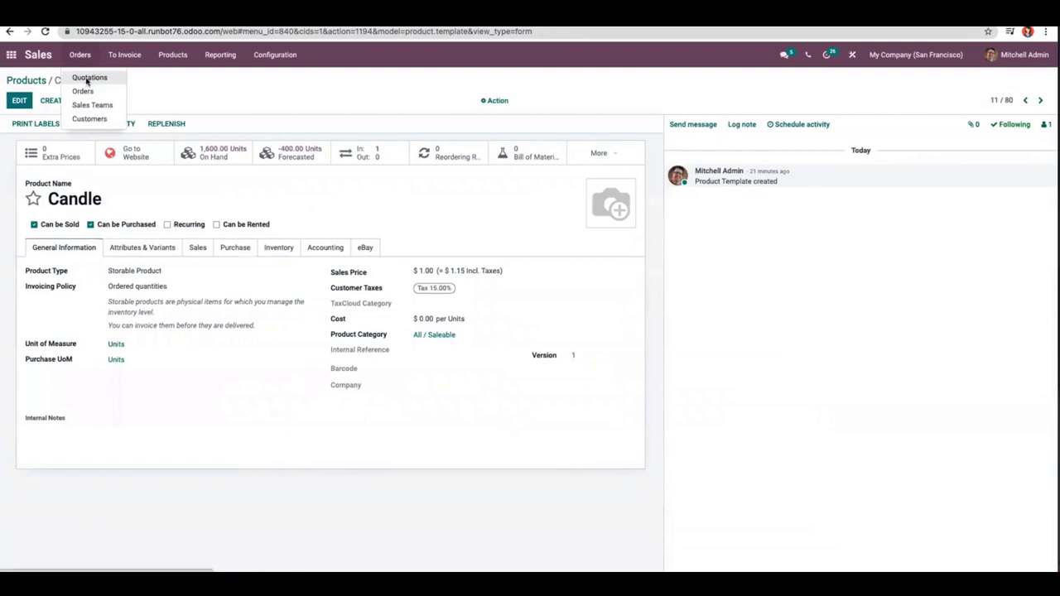
click(87, 78)
click(80, 54)
click(82, 92)
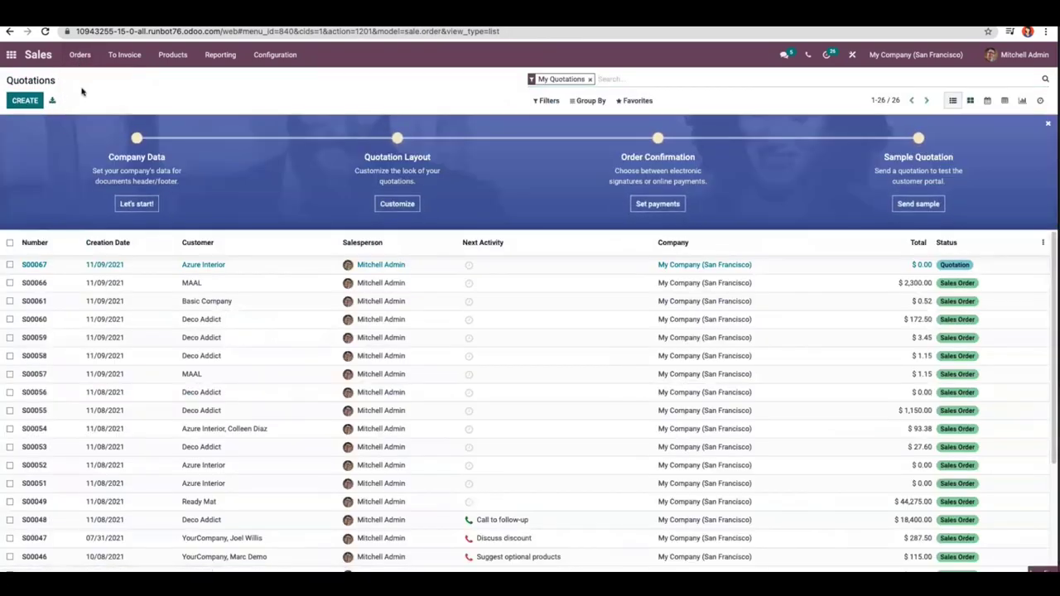
double_click(175, 146)
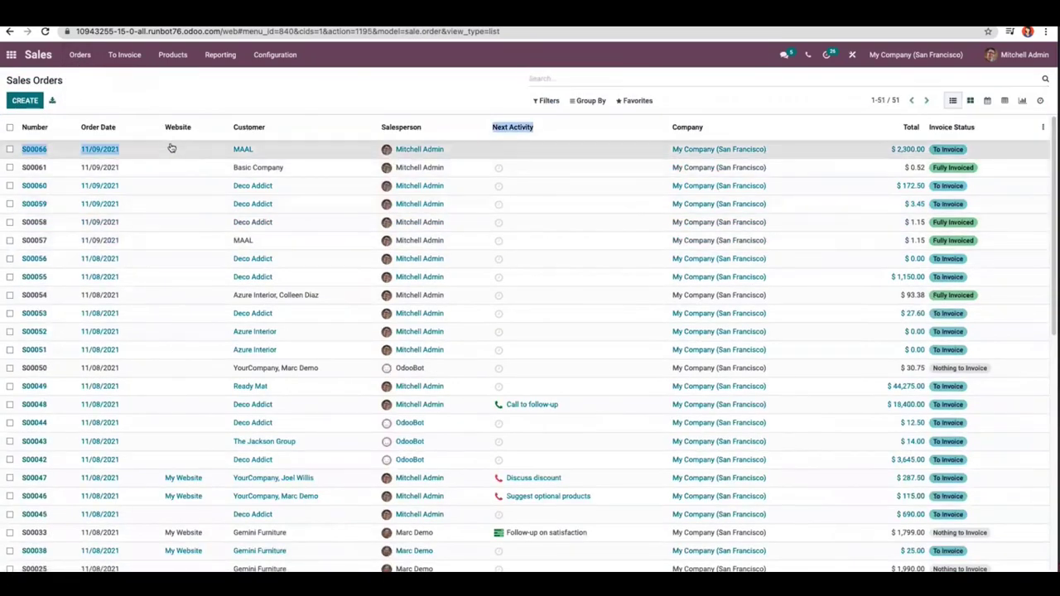
click(171, 147)
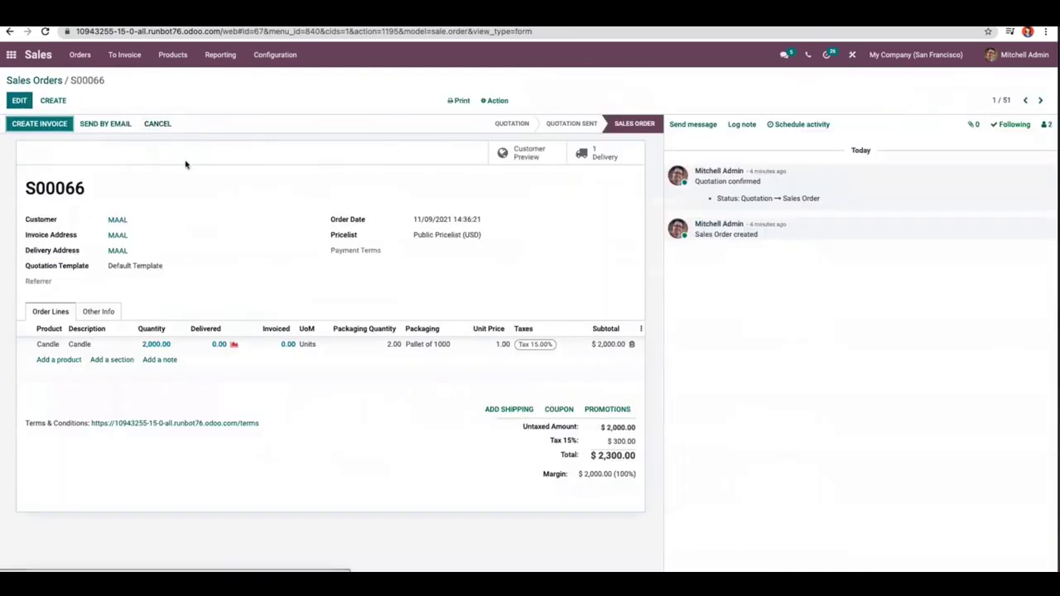
click(158, 124)
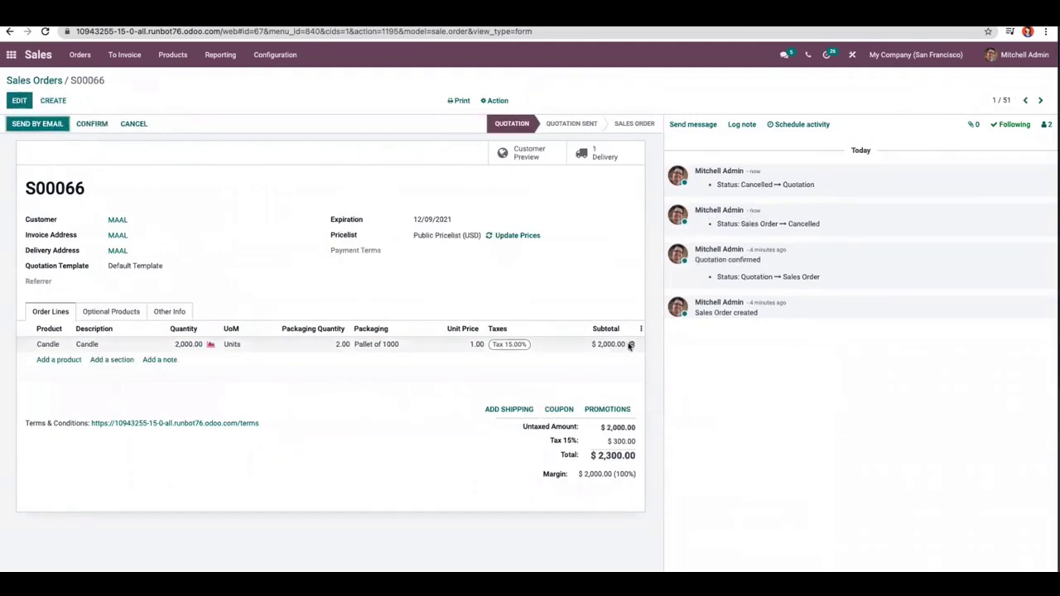
- Replace the order line with a new Candle line of 2 pallets of 1000 and confirm the order
click(631, 346)
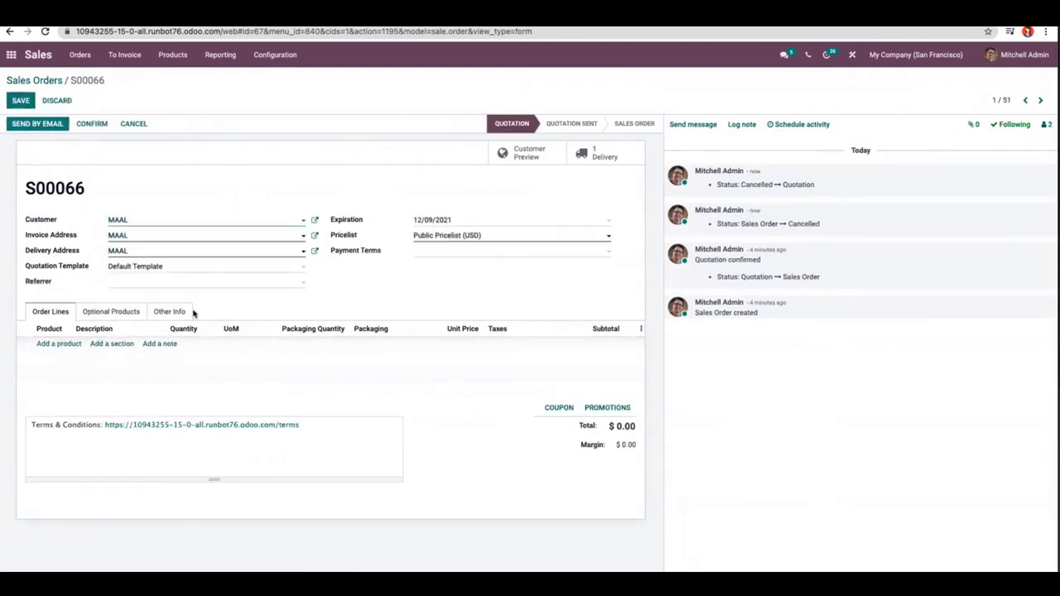
click(59, 344)
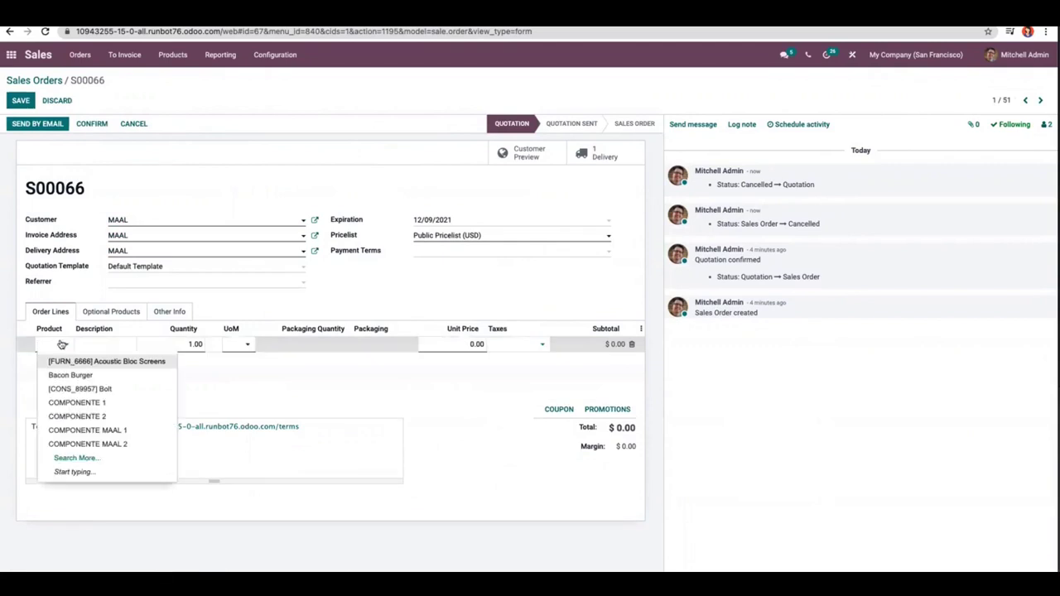
text(can)
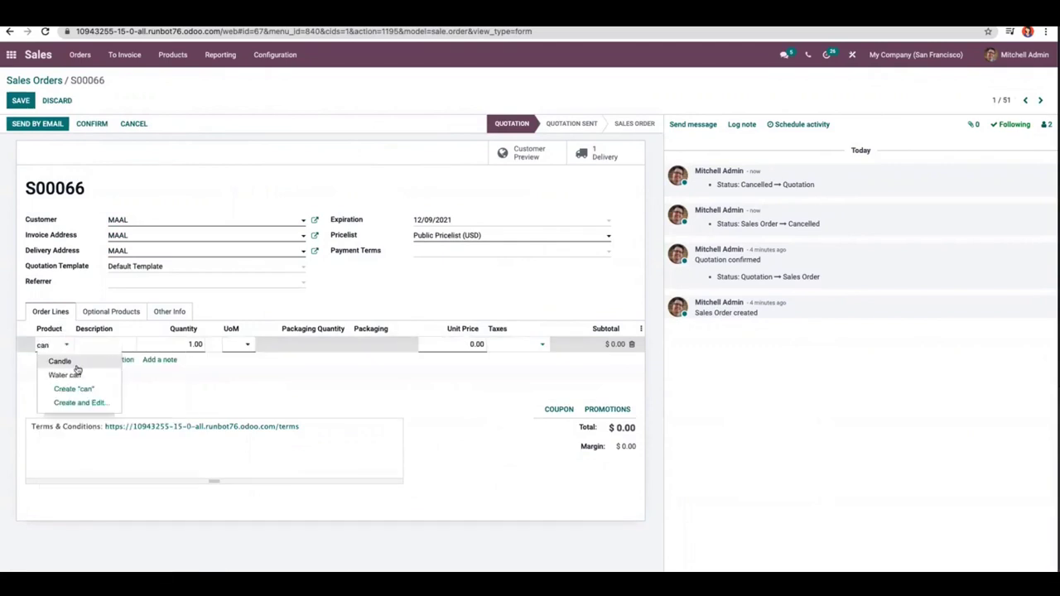
click(78, 364)
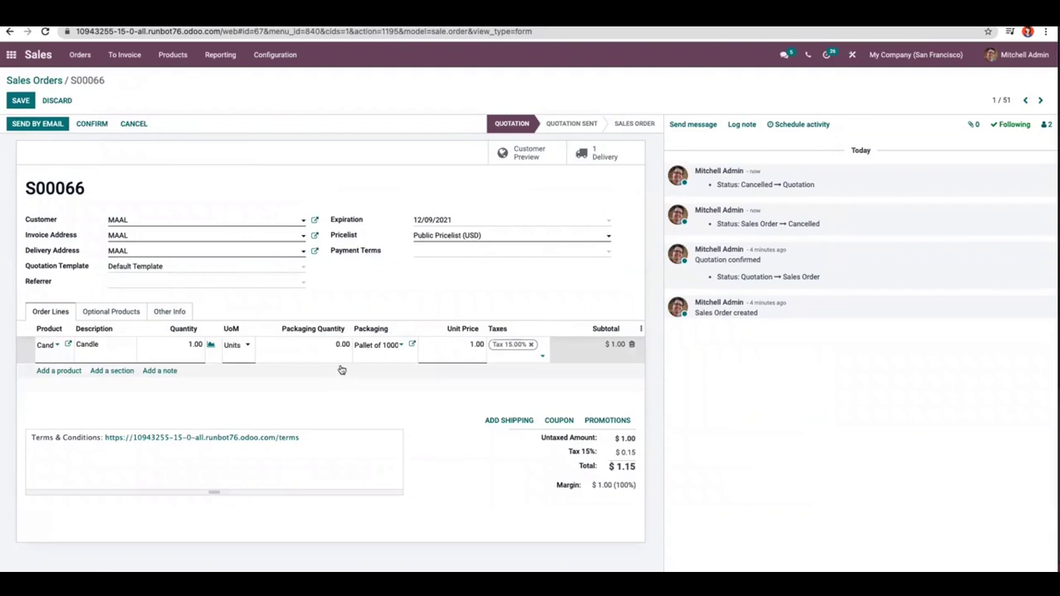
click(337, 346)
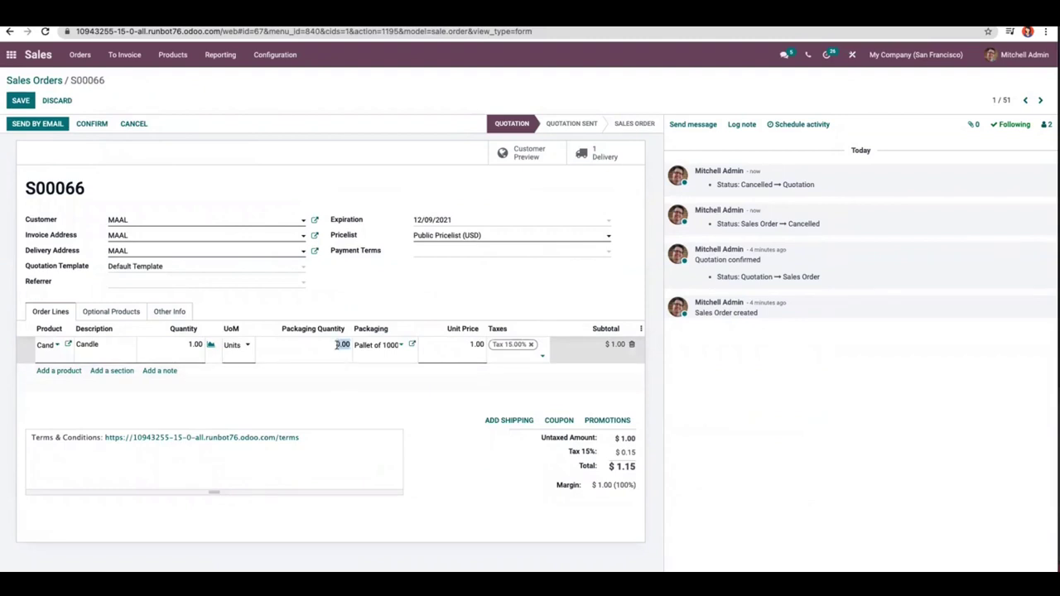
text(2)
click(350, 386)
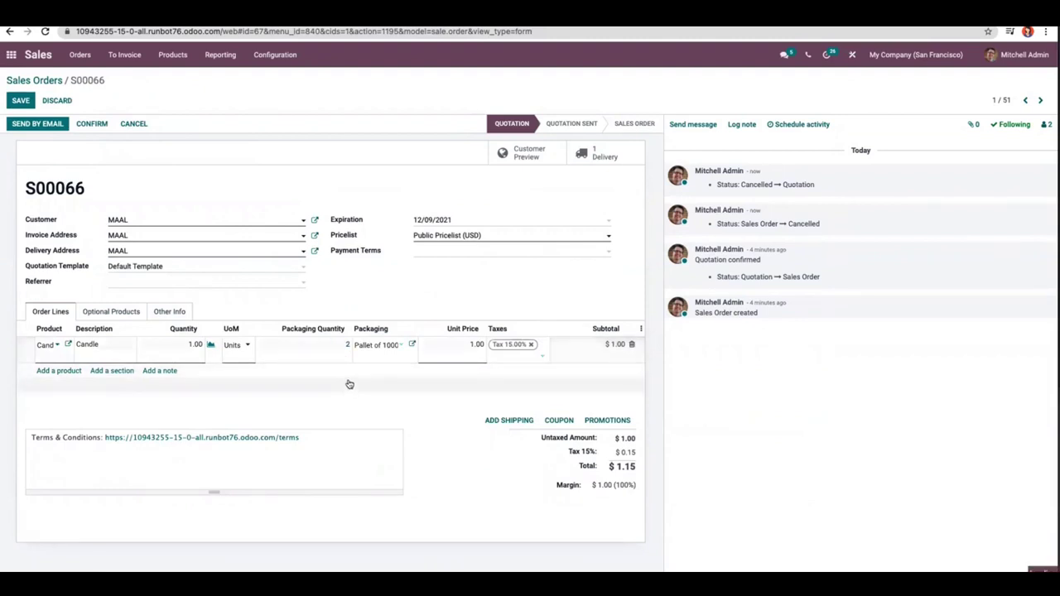
click(91, 124)
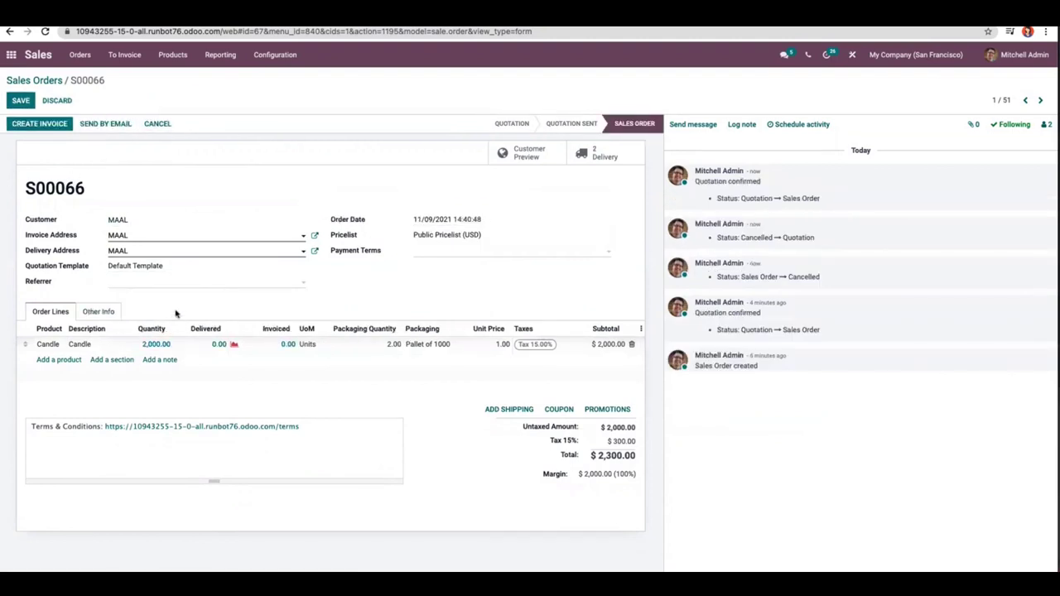
- Check the Candle line's reserved quantity again on the reconfirmed sales order
click(234, 344)
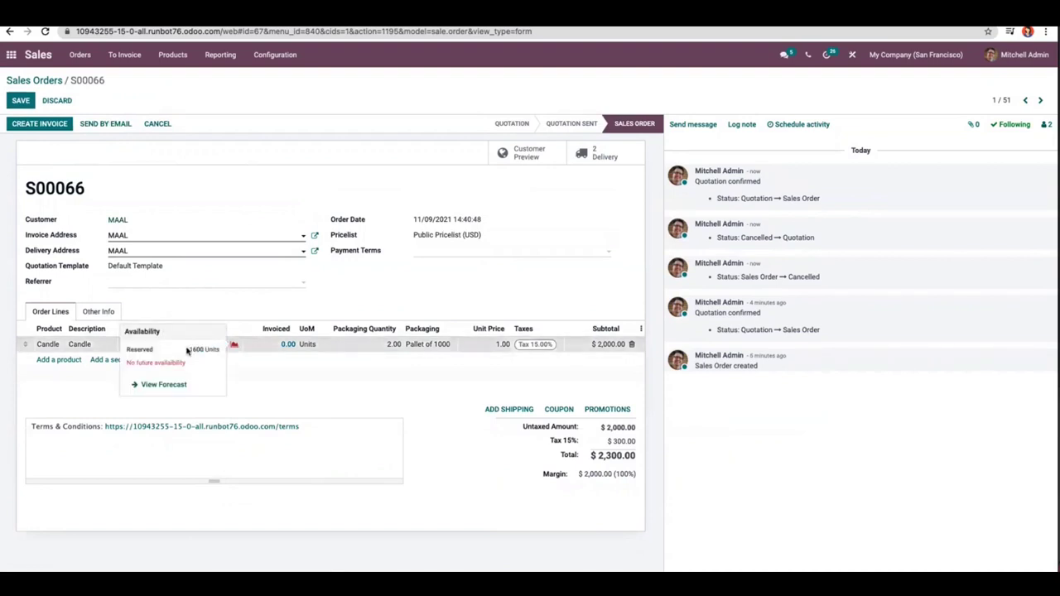
click(220, 351)
triple_click(165, 350)
click(233, 329)
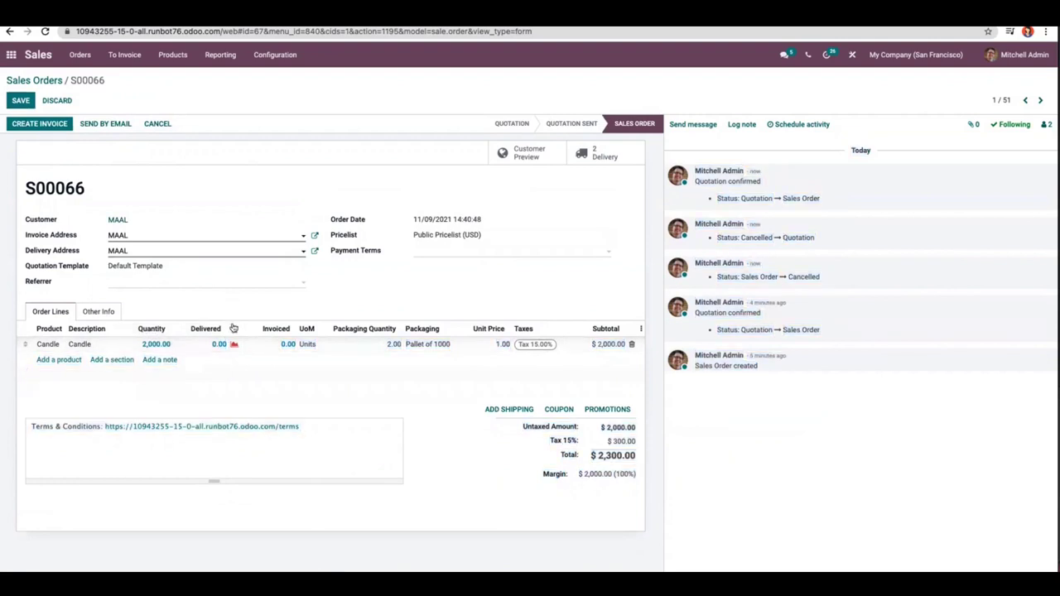
click(235, 344)
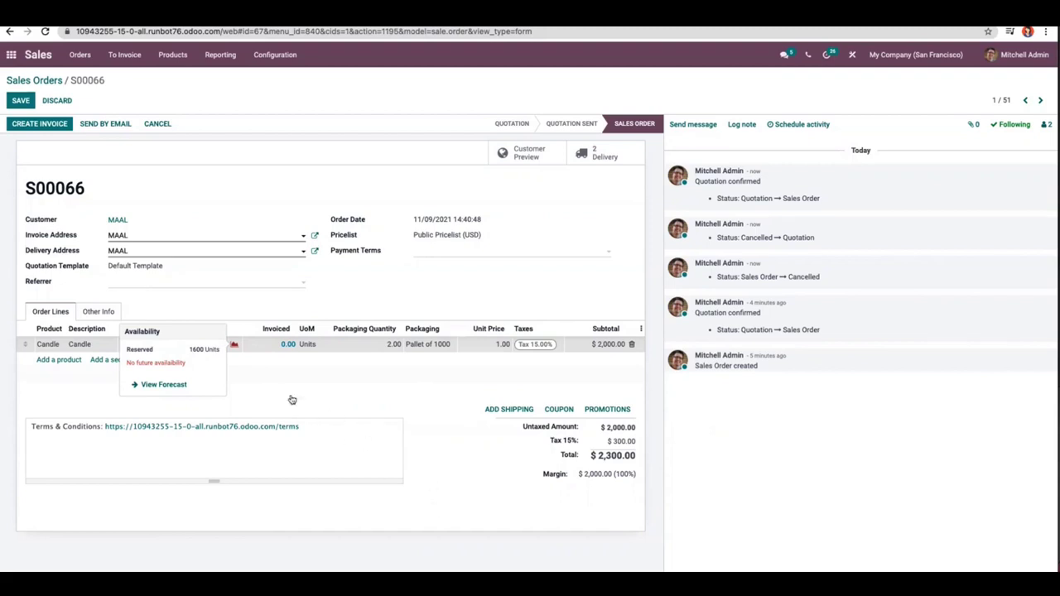
click(22, 75)
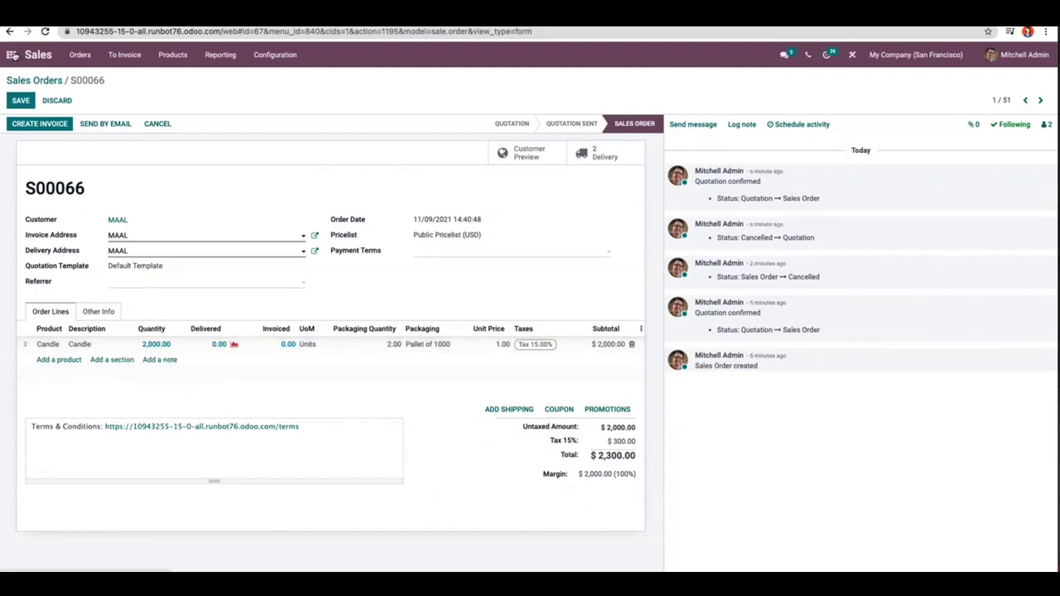
- Switch to the Purchase app and start another purchase order for the vendor Azure Interior
click(13, 55)
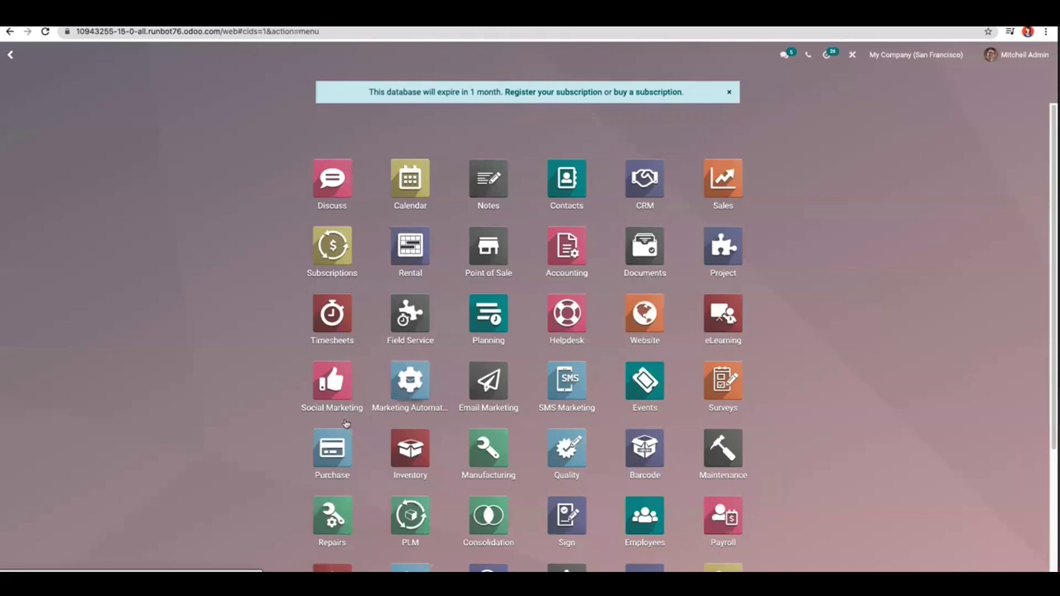
click(332, 443)
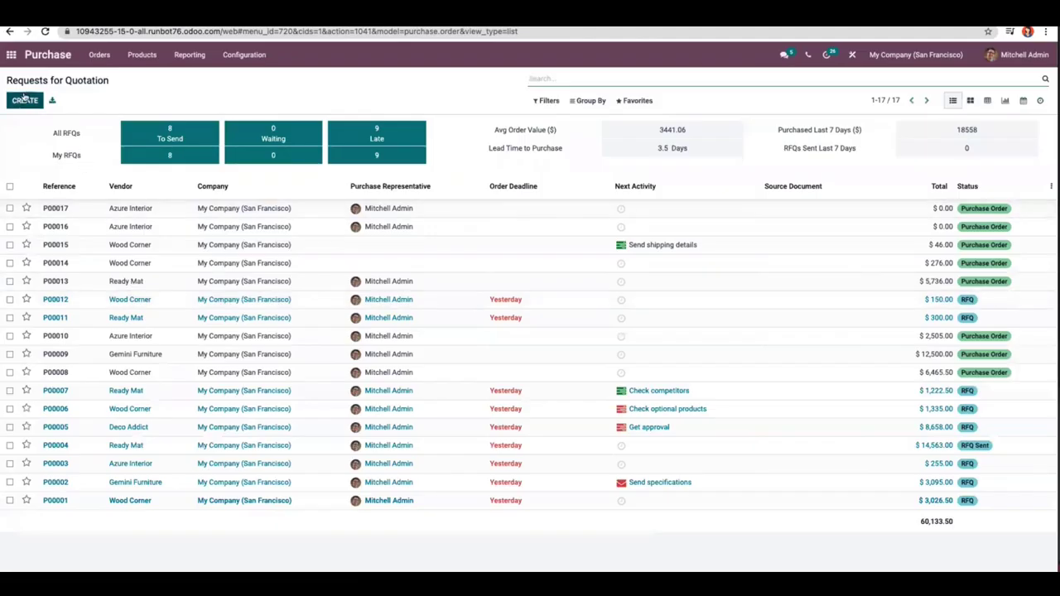
click(93, 56)
click(94, 100)
click(23, 101)
click(235, 209)
click(222, 222)
- Add a Candle line of 200 units to the Azure Interior purchase order and confirm the order
click(70, 315)
text(can)
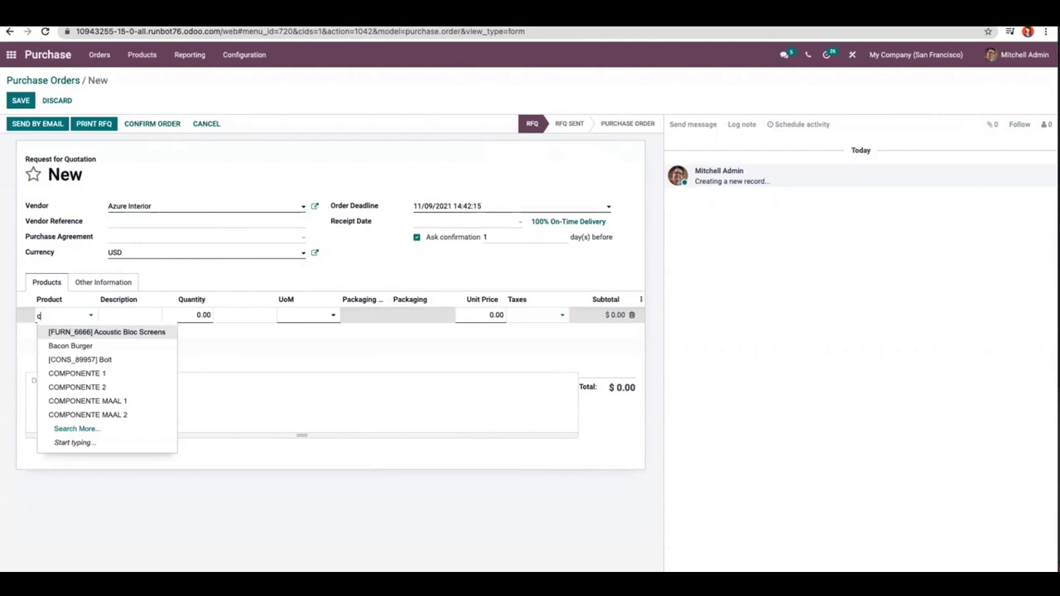
click(80, 335)
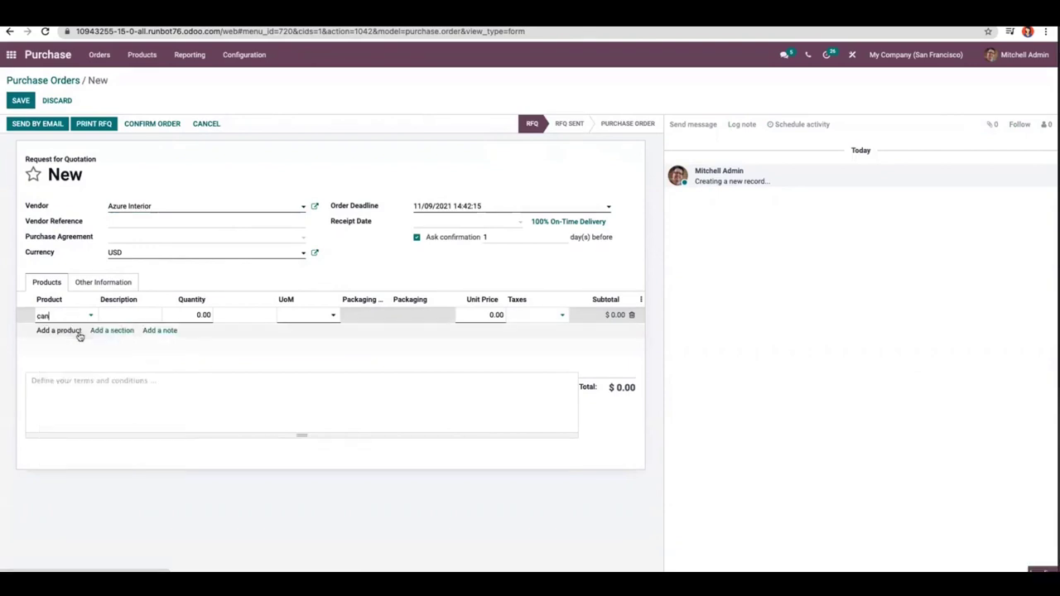
click(203, 316)
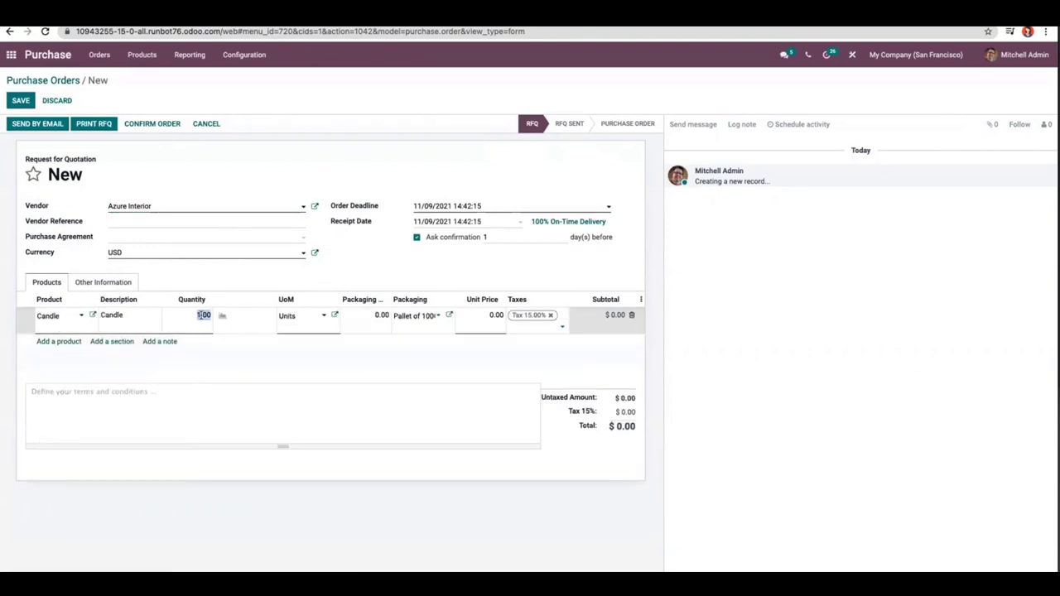
text(2)
click(153, 123)
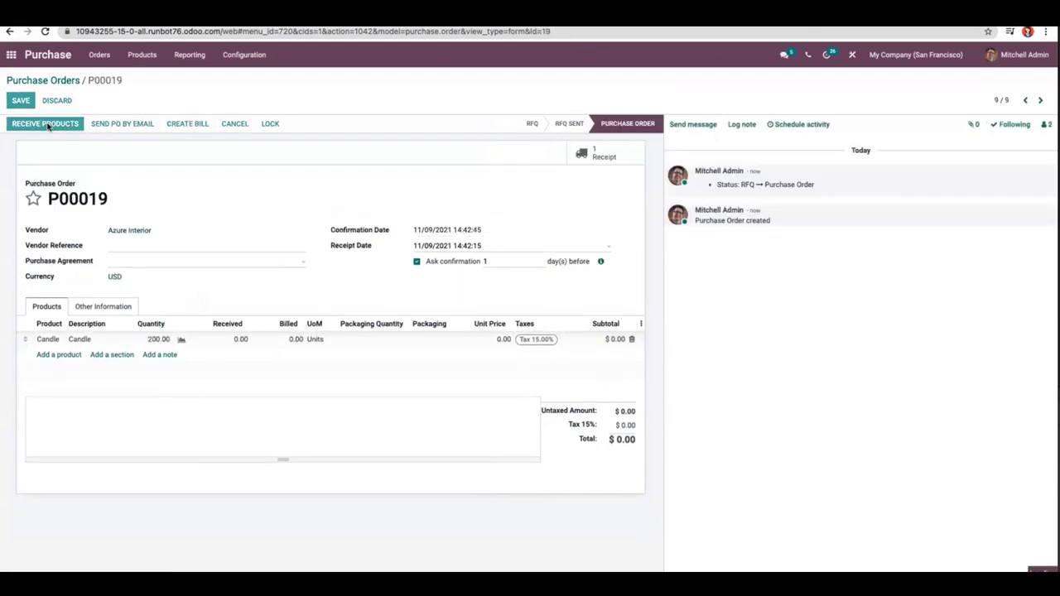
- Receive the ordered candles by validating the receipt with all quantities, and open the Candle product record to check its stock
click(40, 124)
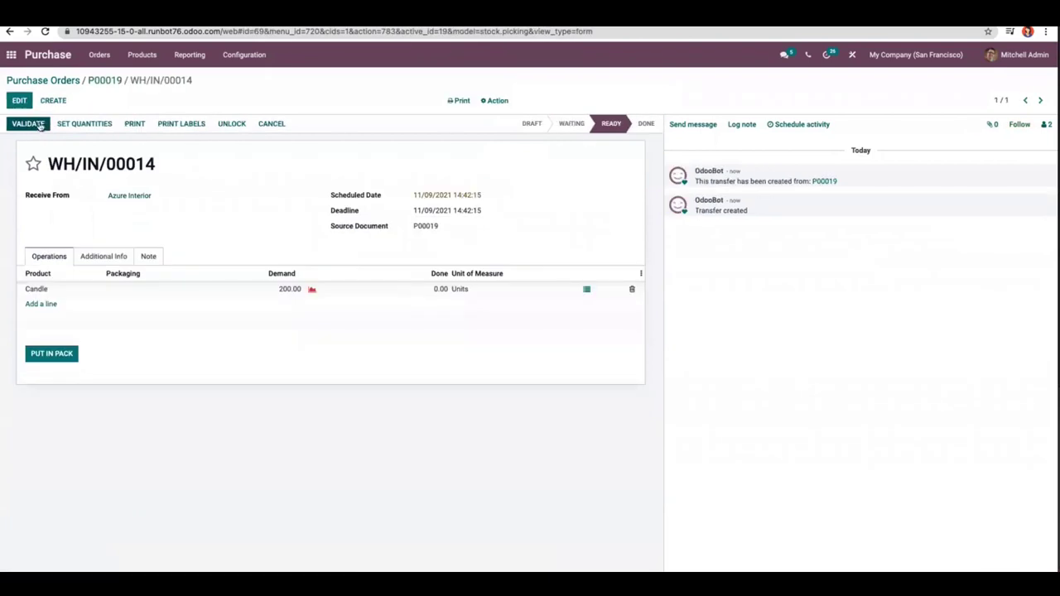
click(38, 124)
click(274, 154)
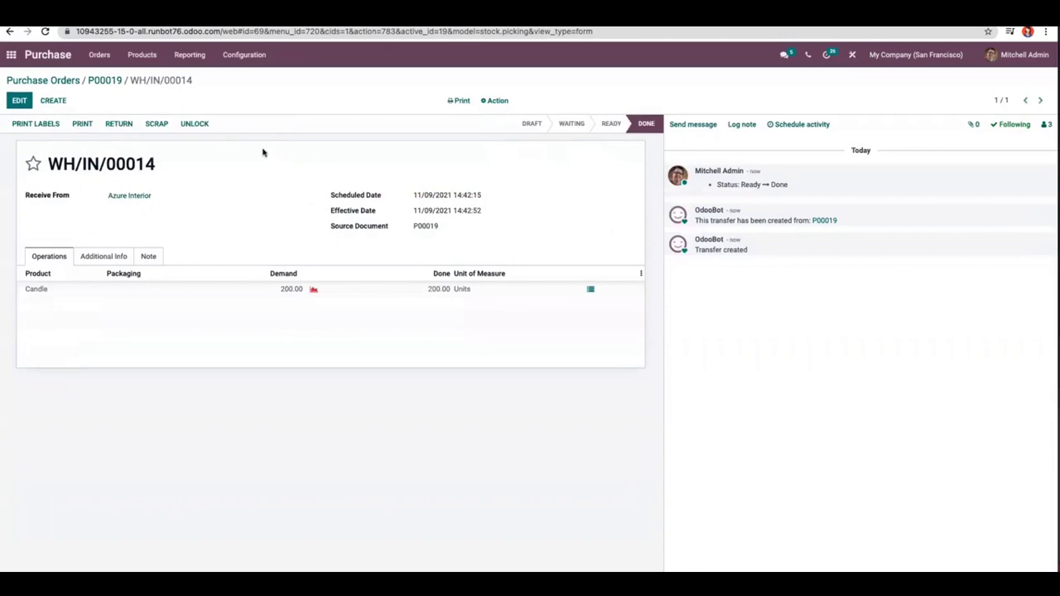
click(37, 289)
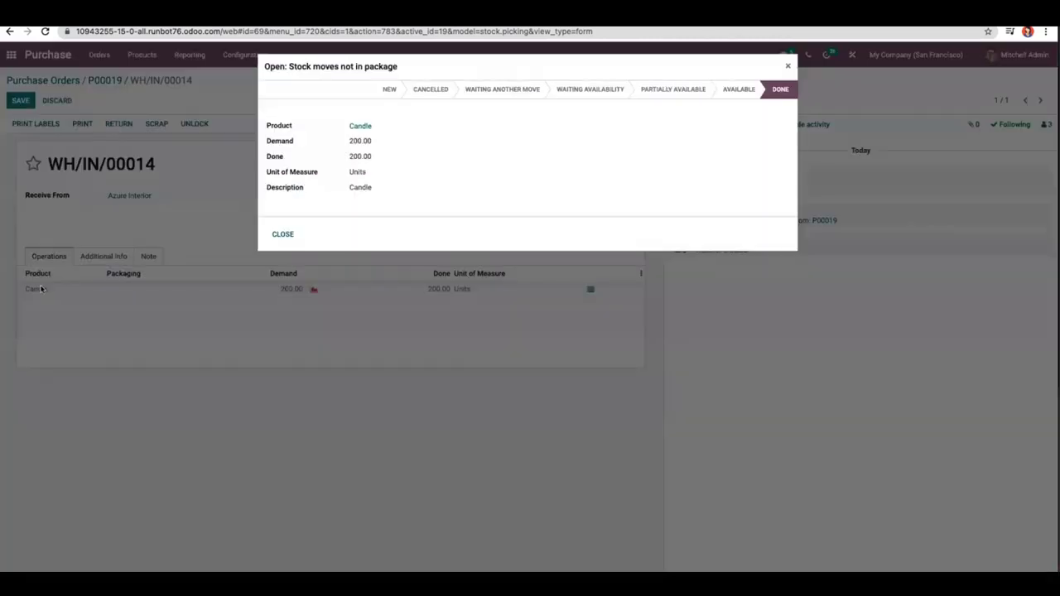
key(Escape)
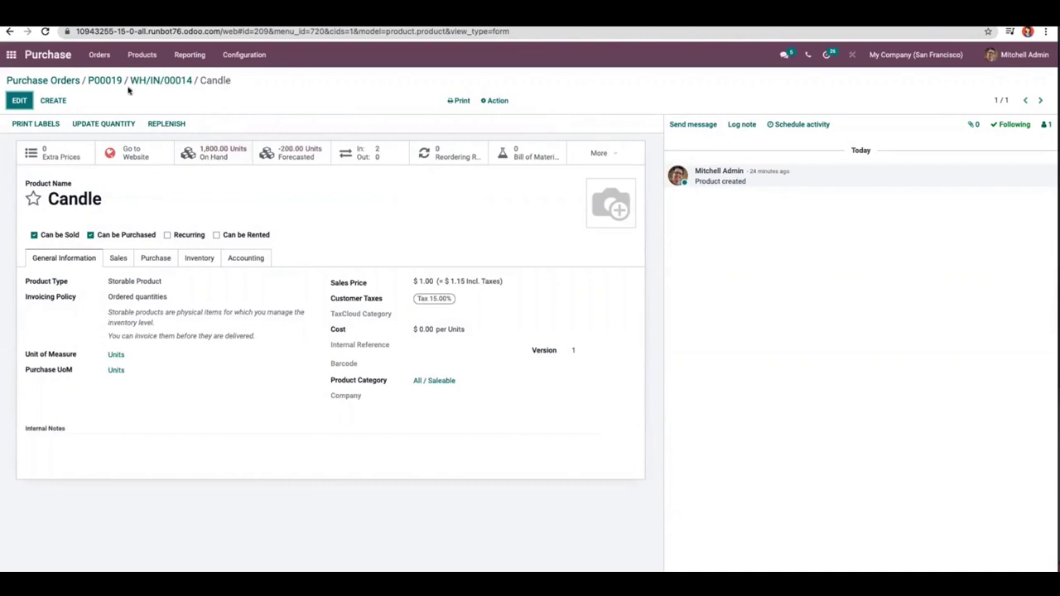
- Switch to the Sales app, reopen the candle order for customer MAAL, cancel it and set it back to a quotation
click(11, 54)
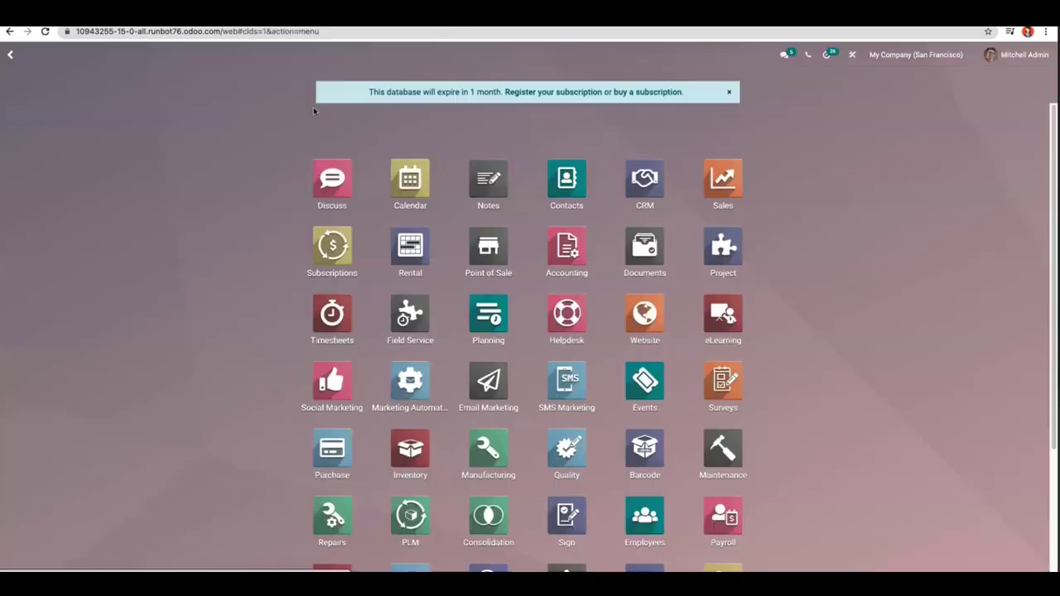
click(706, 169)
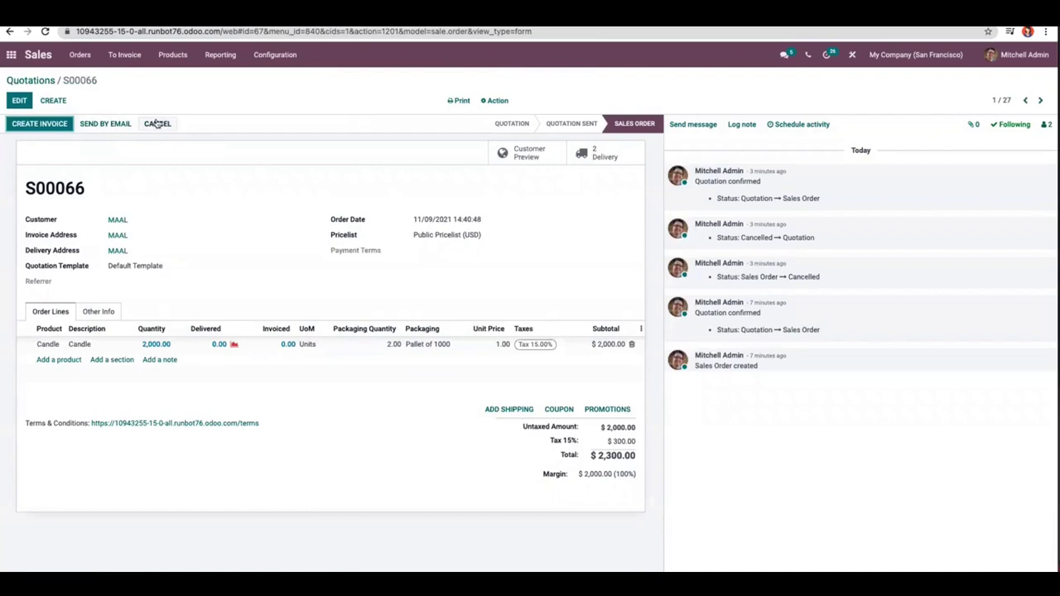
click(156, 123)
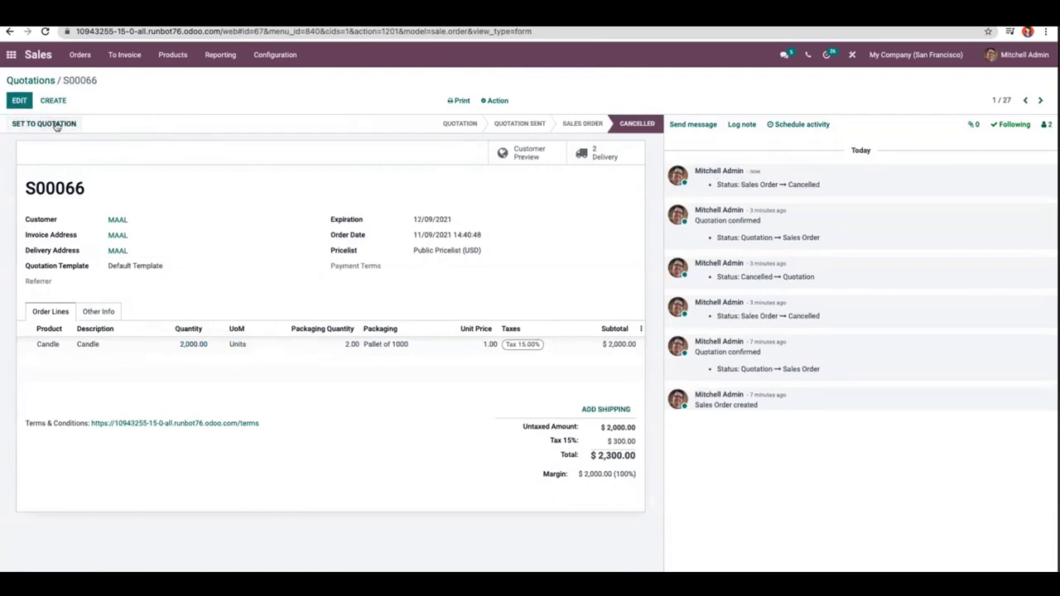
click(57, 128)
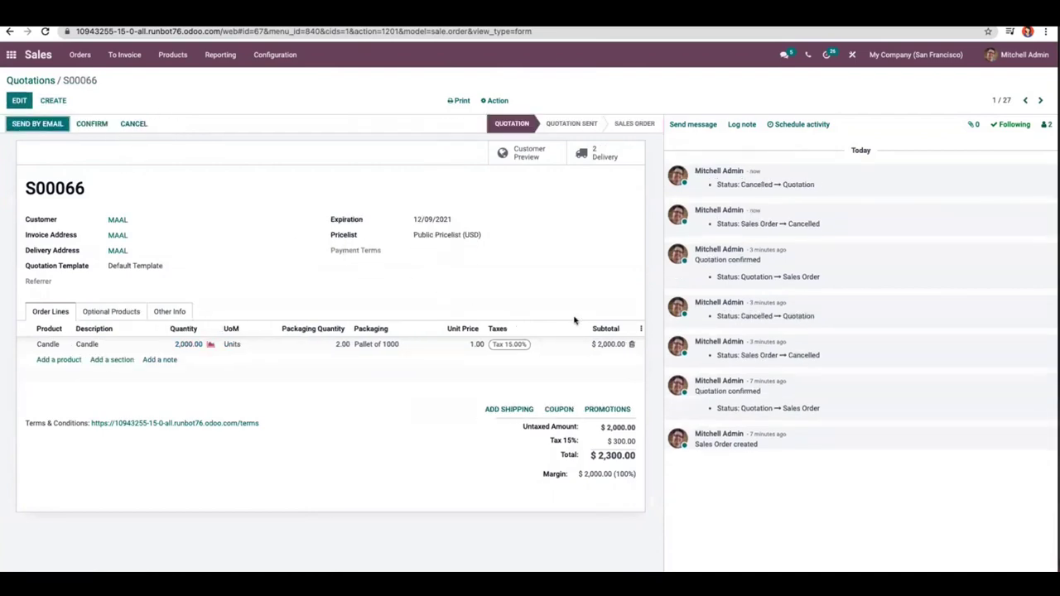
- Replace the order line with a fresh Candle line of 2 pallets of 1000, confirm the order and check the line's reserved quantity
click(631, 344)
click(631, 344)
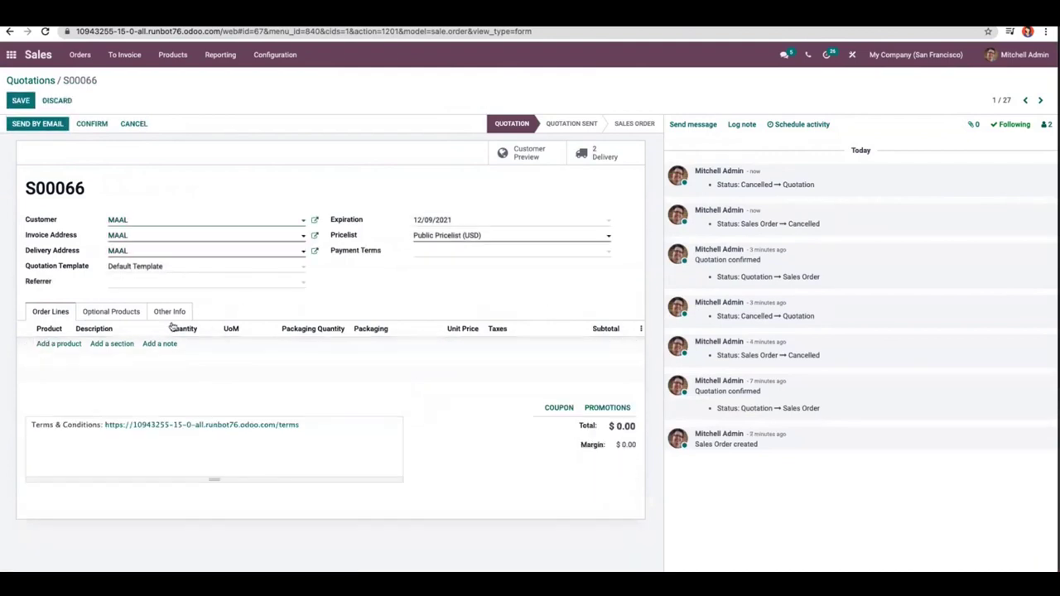
click(66, 345)
text(a)
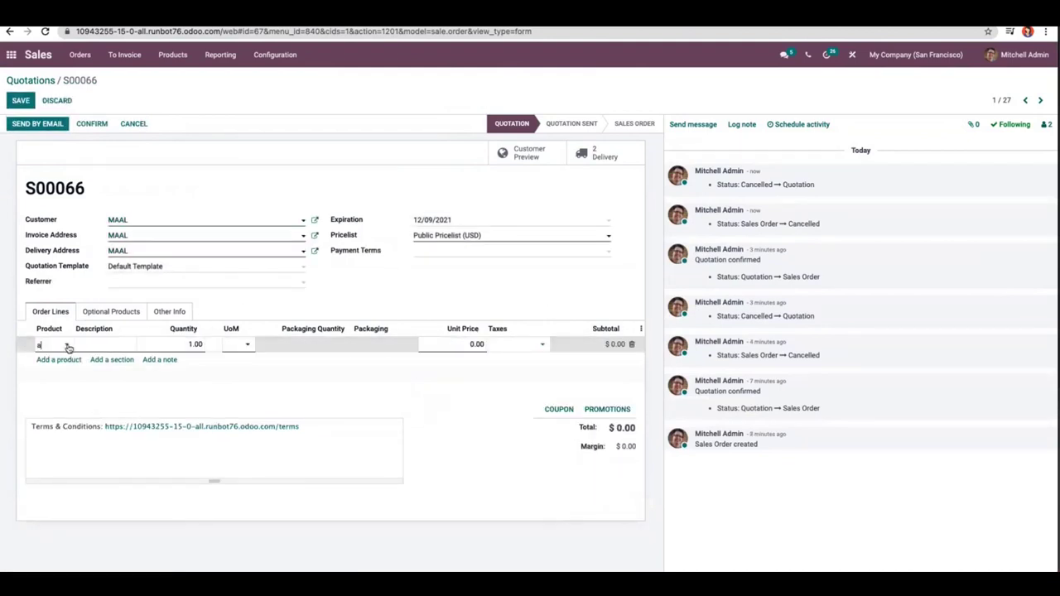
text(can)
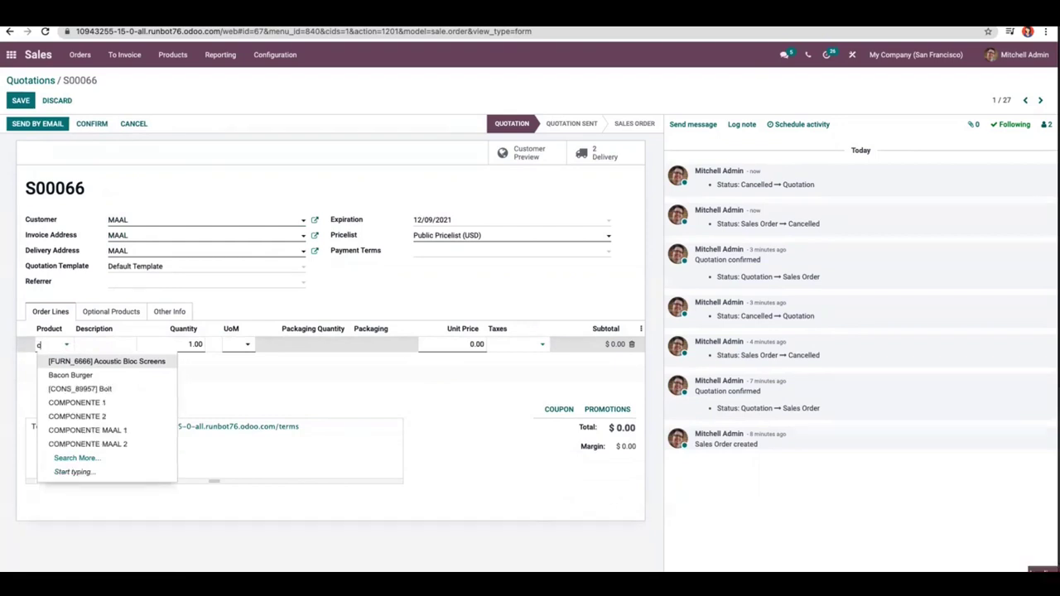
click(83, 365)
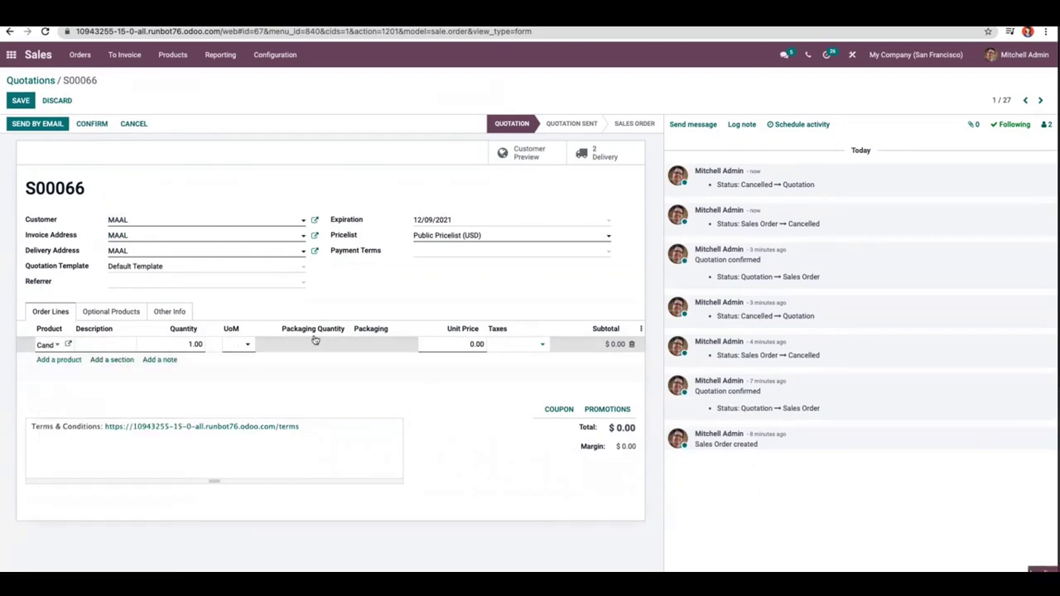
click(398, 346)
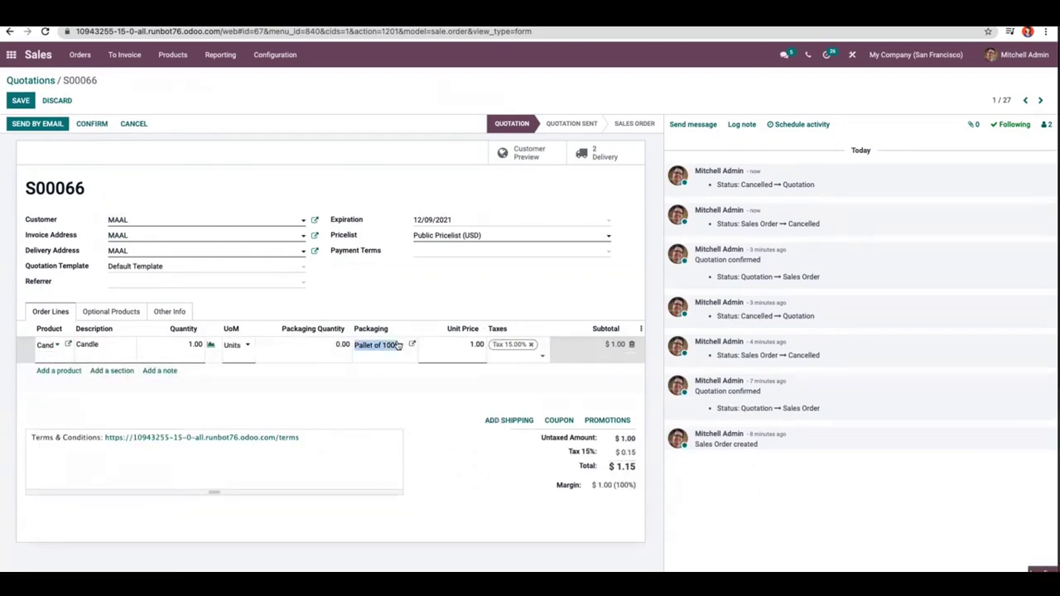
click(334, 343)
text(2)
click(390, 304)
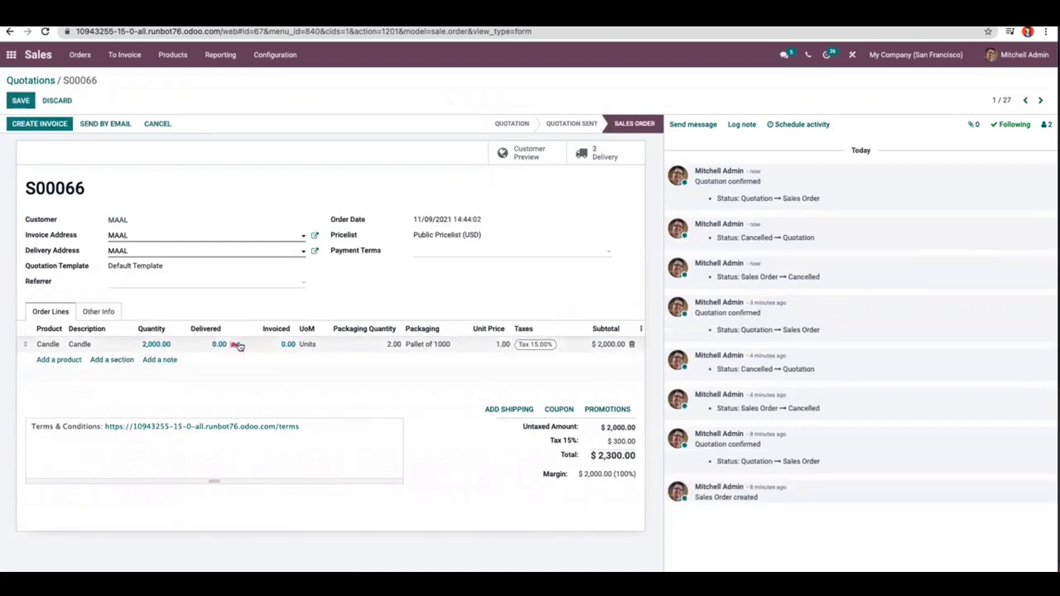
click(236, 345)
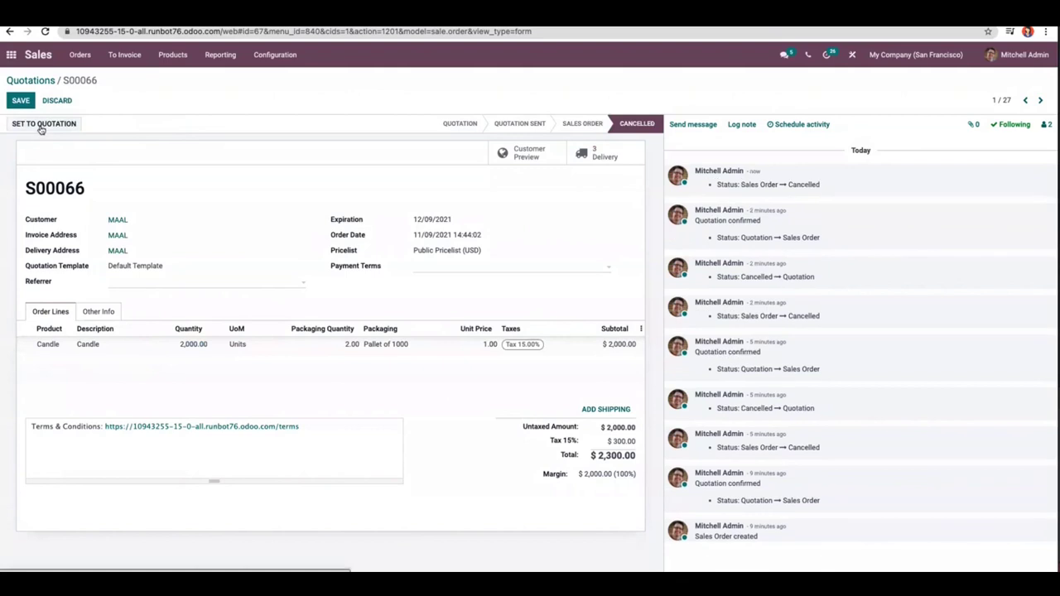
- Return the cancelled candle order to a quotation and change its customer to Bloem GmbH
click(44, 123)
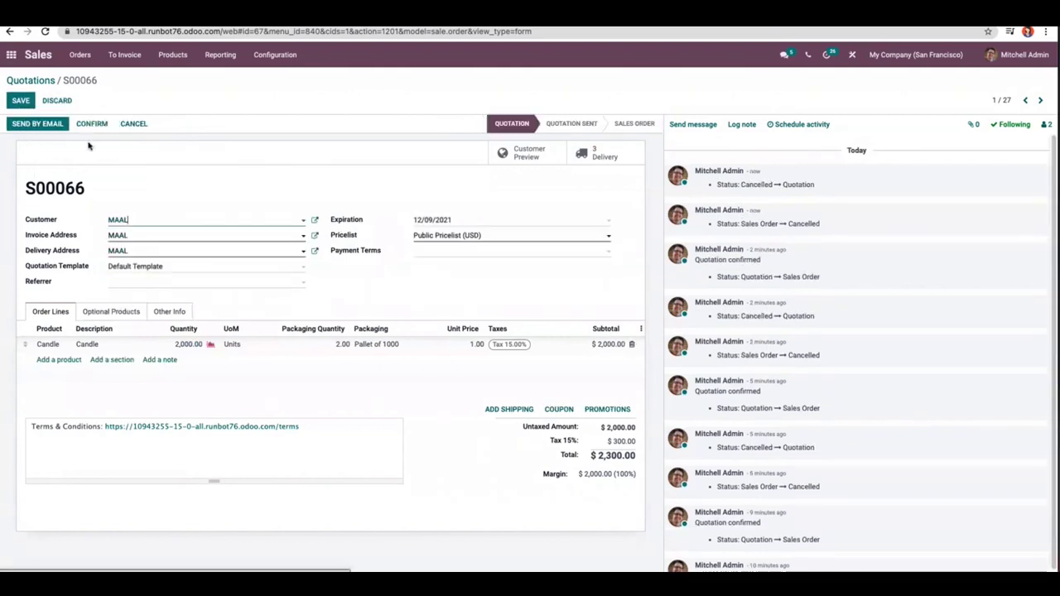
click(125, 220)
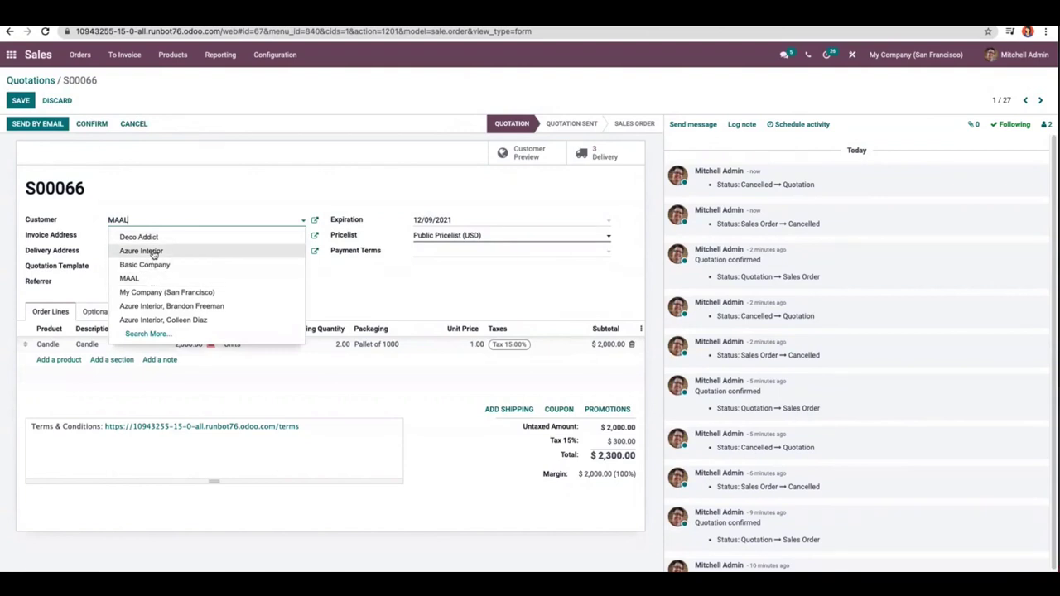
click(152, 251)
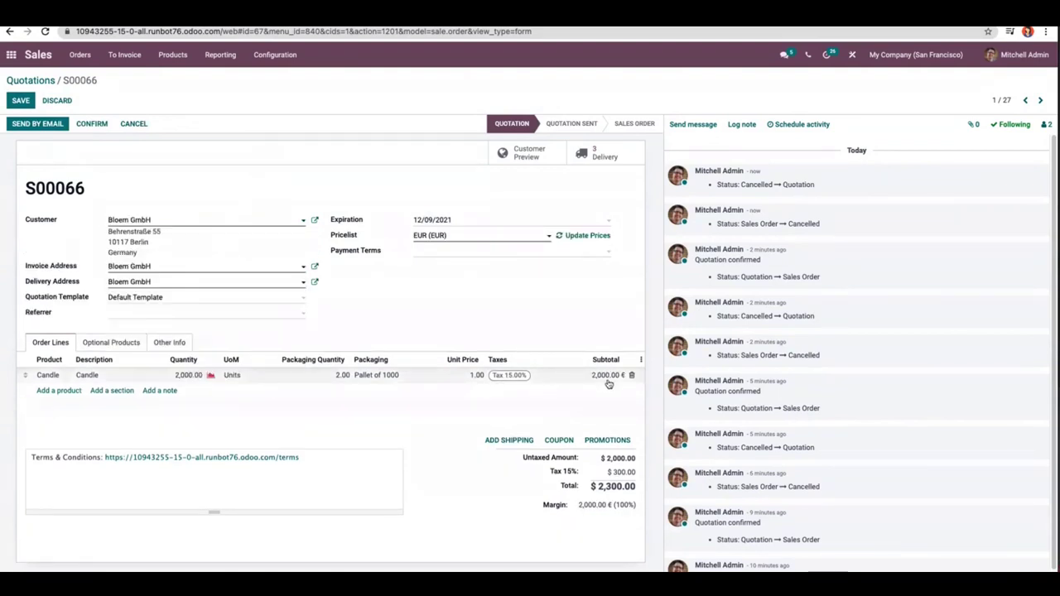
- Replace the order line with a Candle line of 900 units and confirm the order without creating an invoice
click(631, 375)
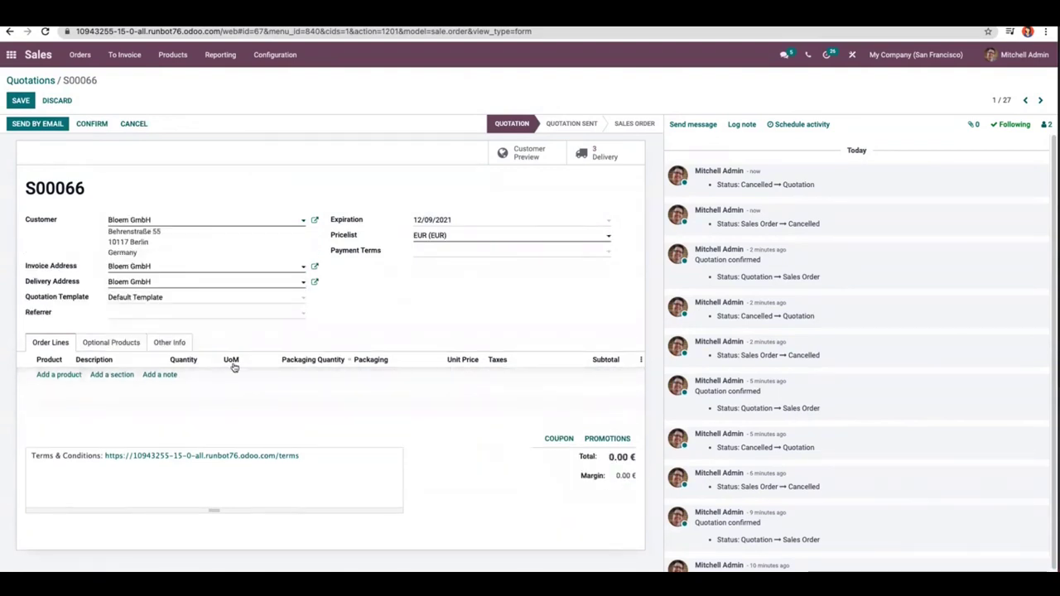
click(59, 374)
text(can)
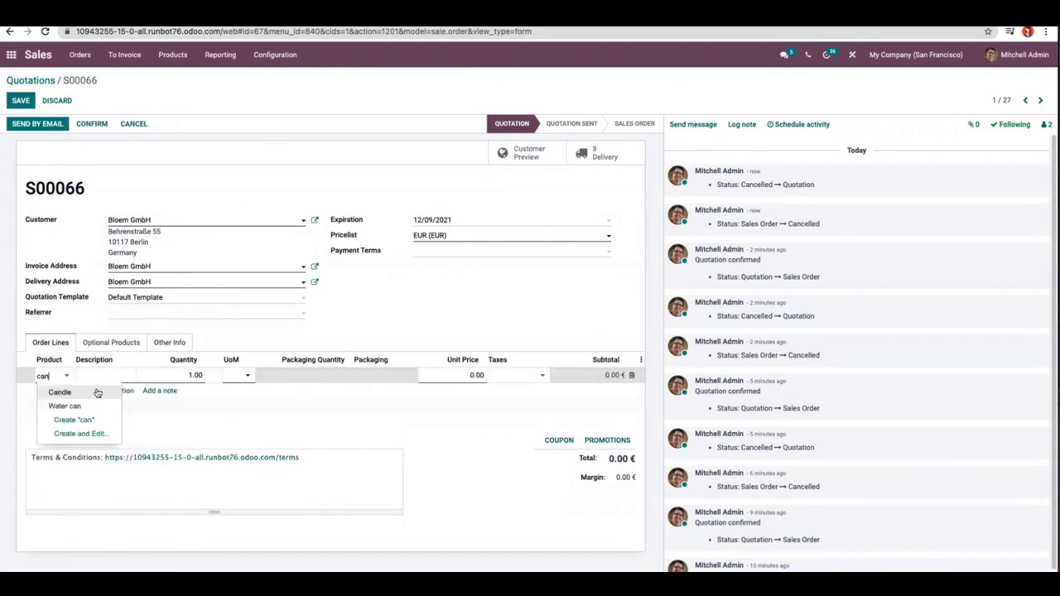
click(96, 392)
click(195, 375)
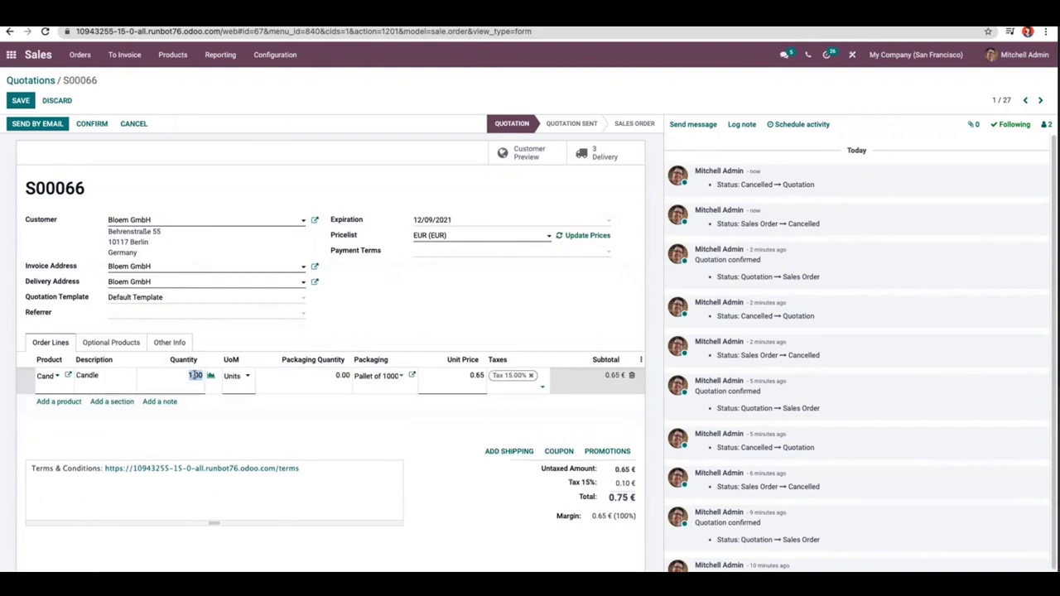
text(900)
click(92, 124)
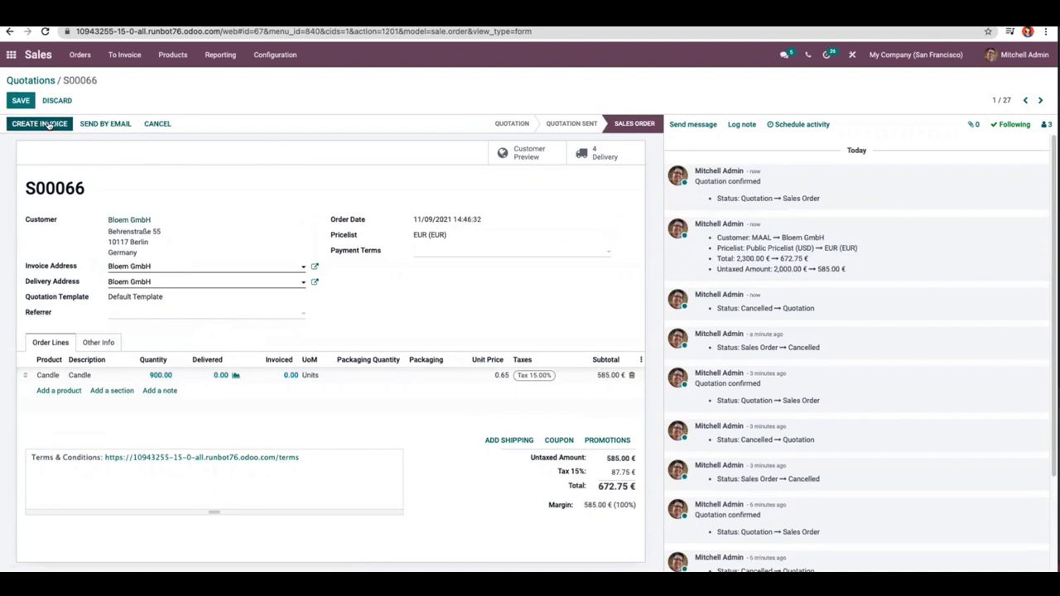
click(50, 123)
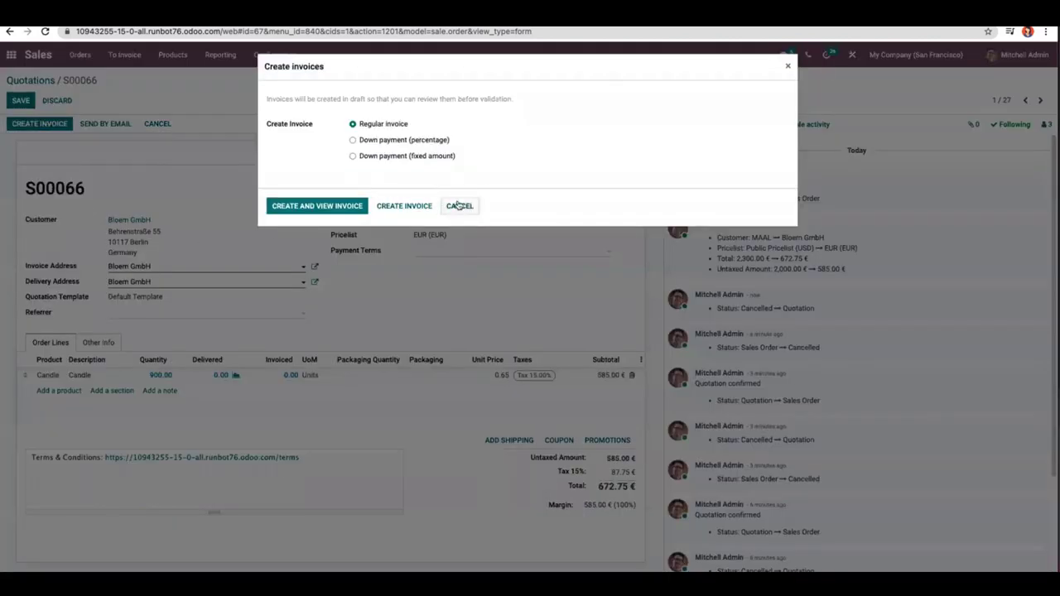
click(457, 205)
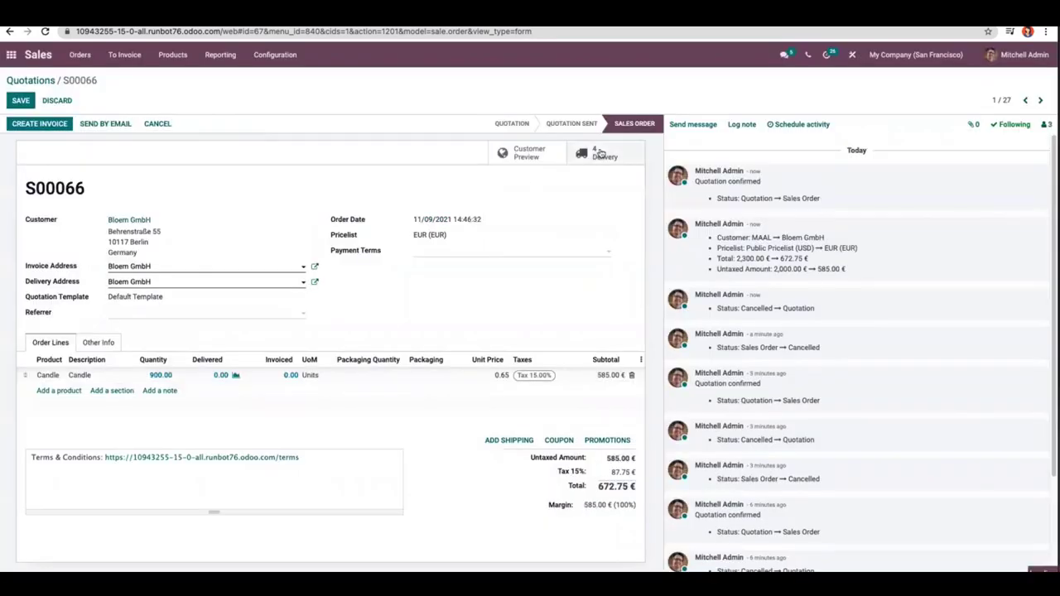
- Open the order's ready delivery for Bloem GmbH and validate it as an immediate transfer of all quantities
click(593, 152)
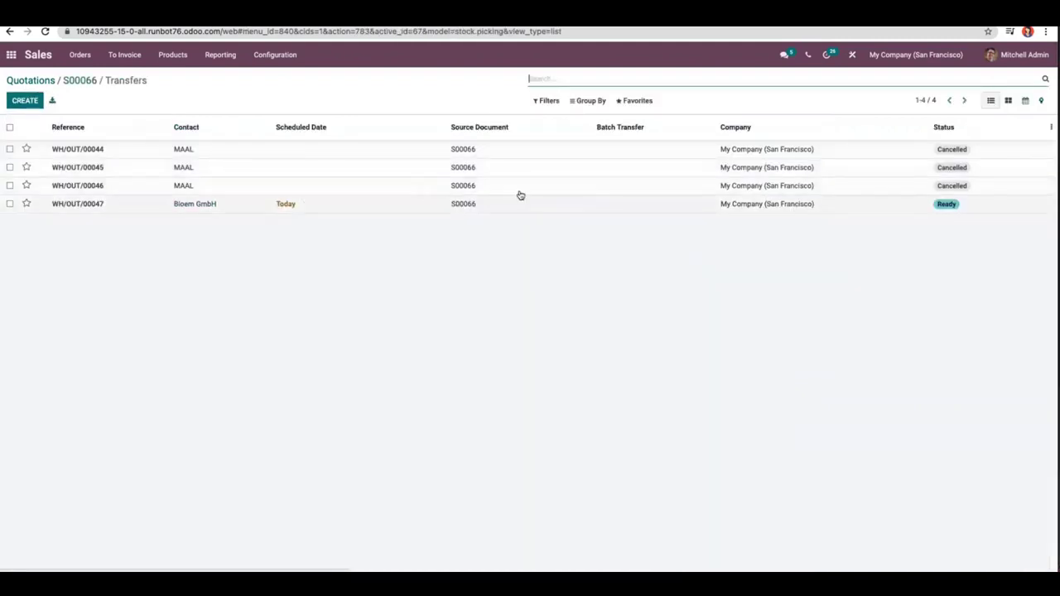
click(211, 202)
click(40, 123)
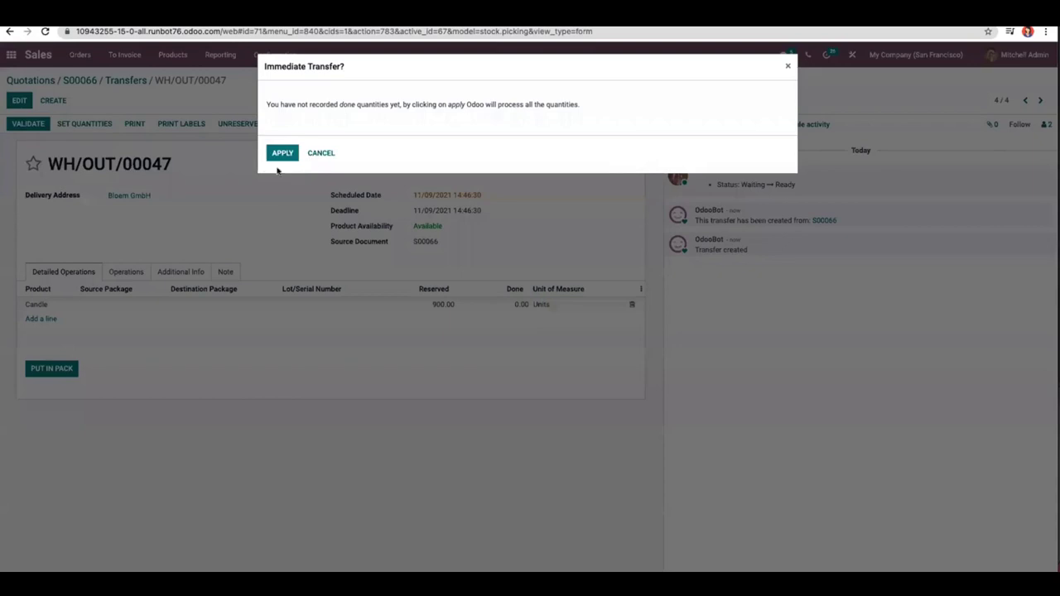
click(282, 154)
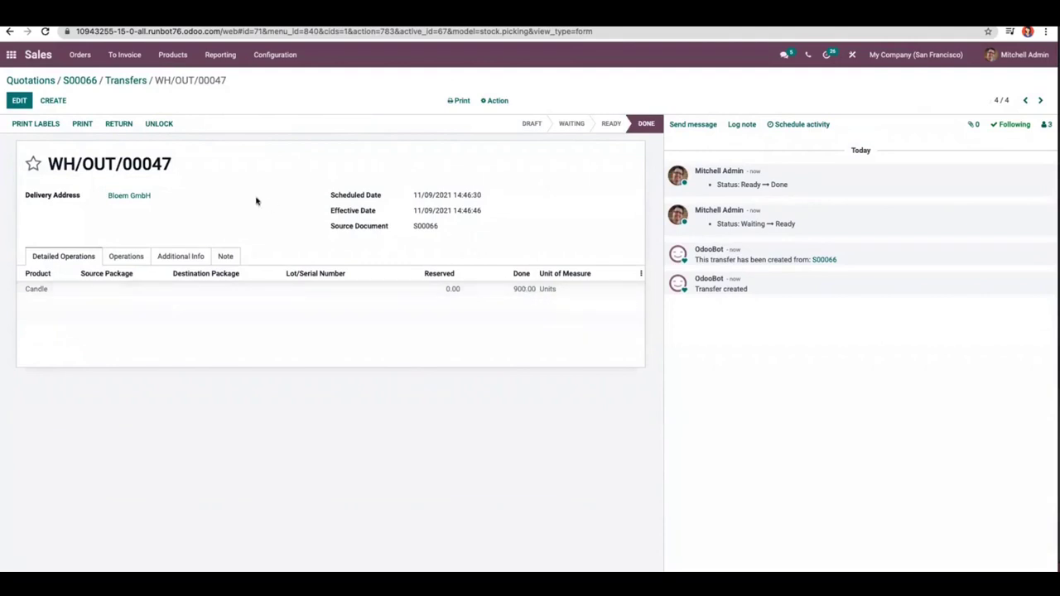
- Check the Candle product's on-hand stock from the completed delivery and return to the sales order
click(39, 289)
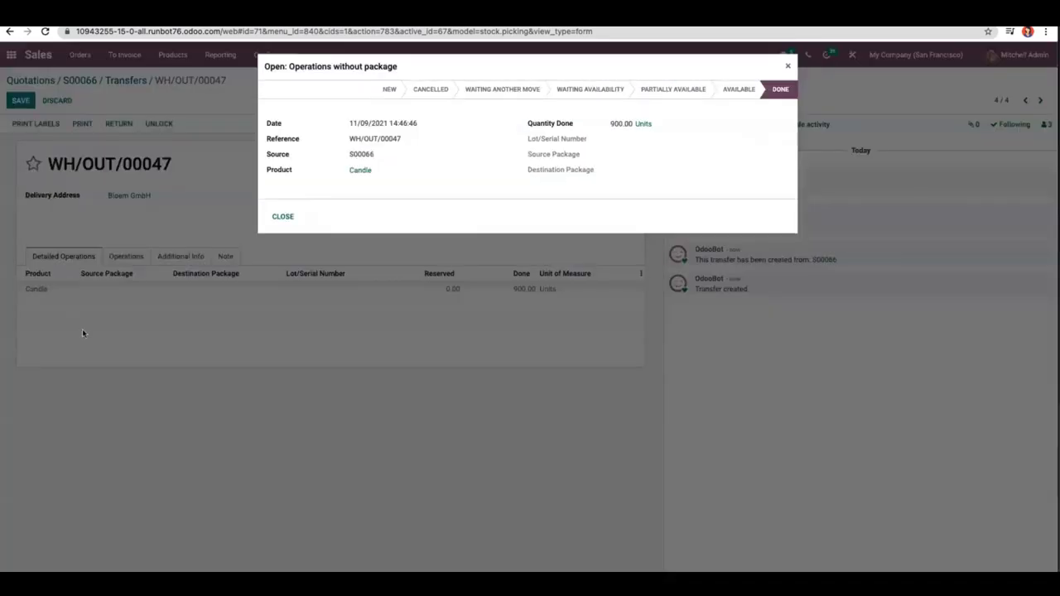
key(Escape)
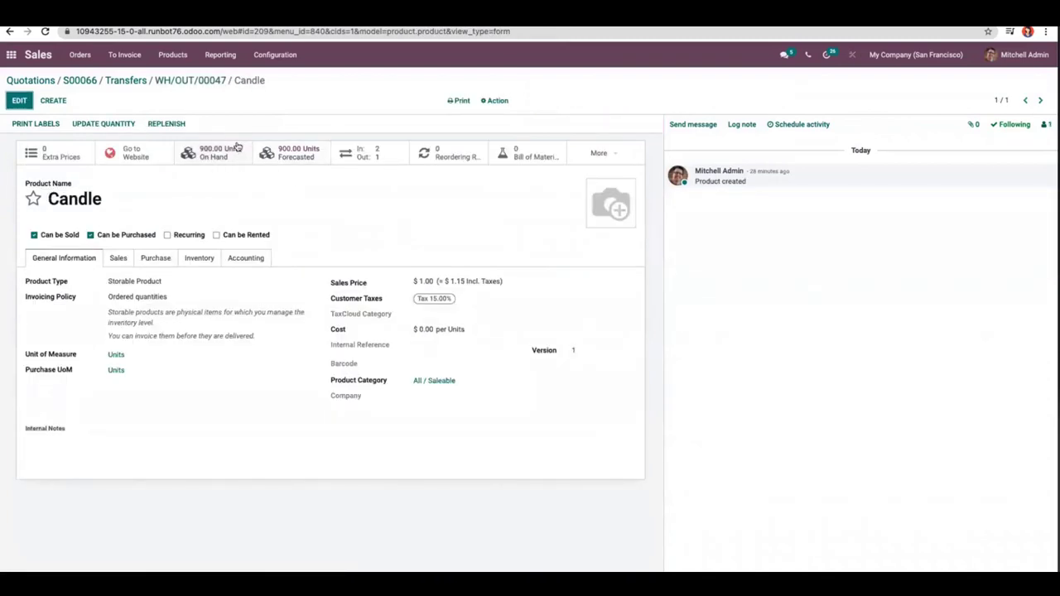
click(179, 81)
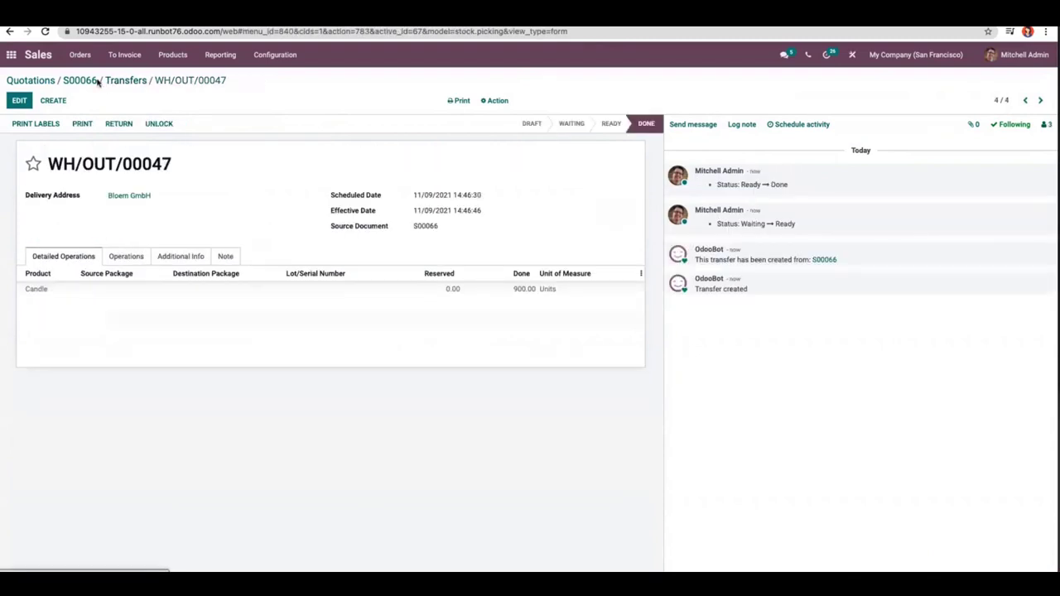
click(71, 81)
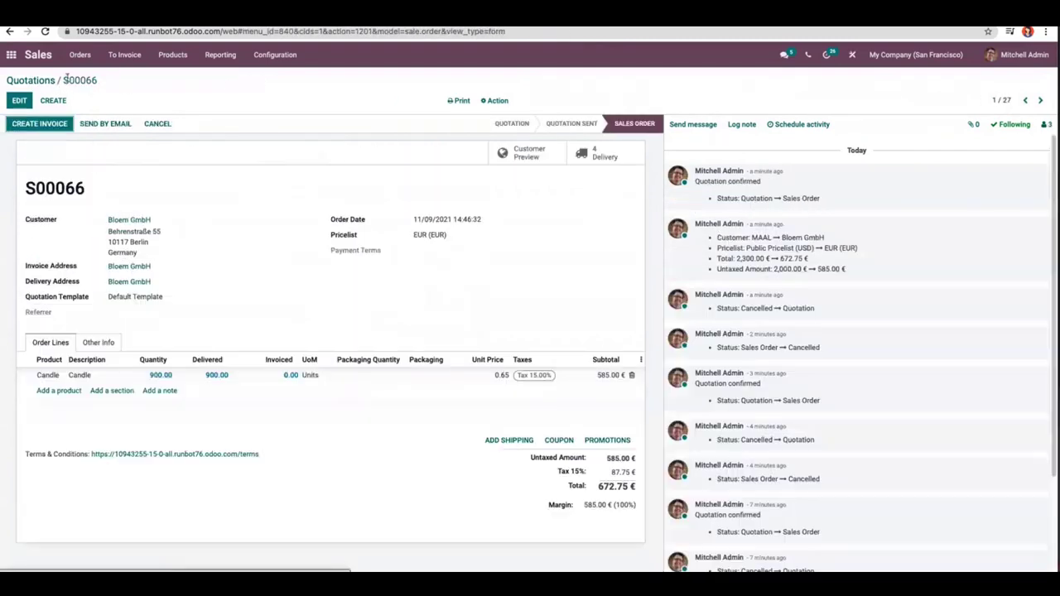
click(37, 81)
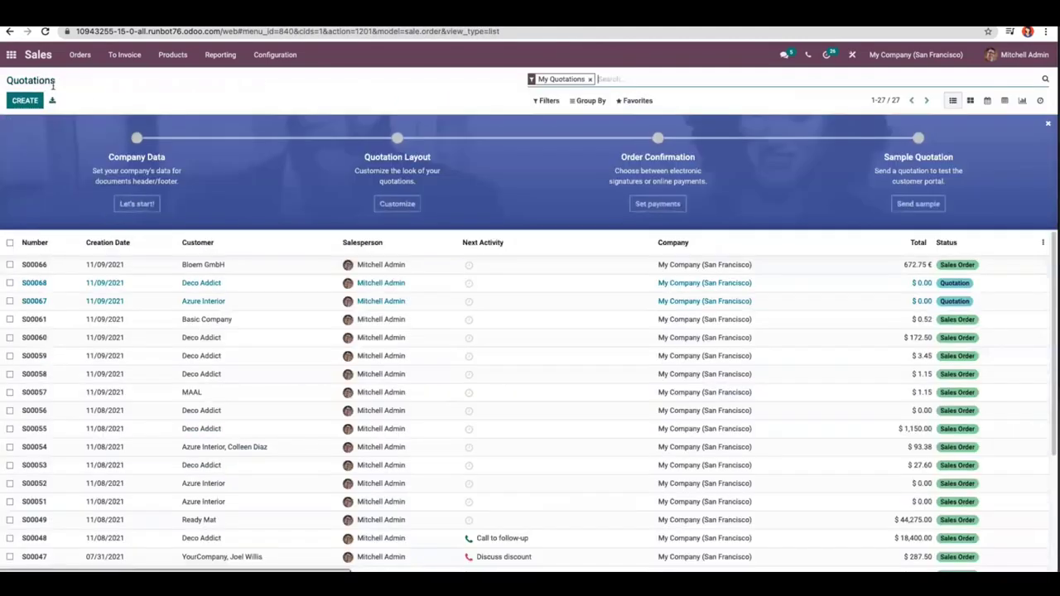
click(20, 101)
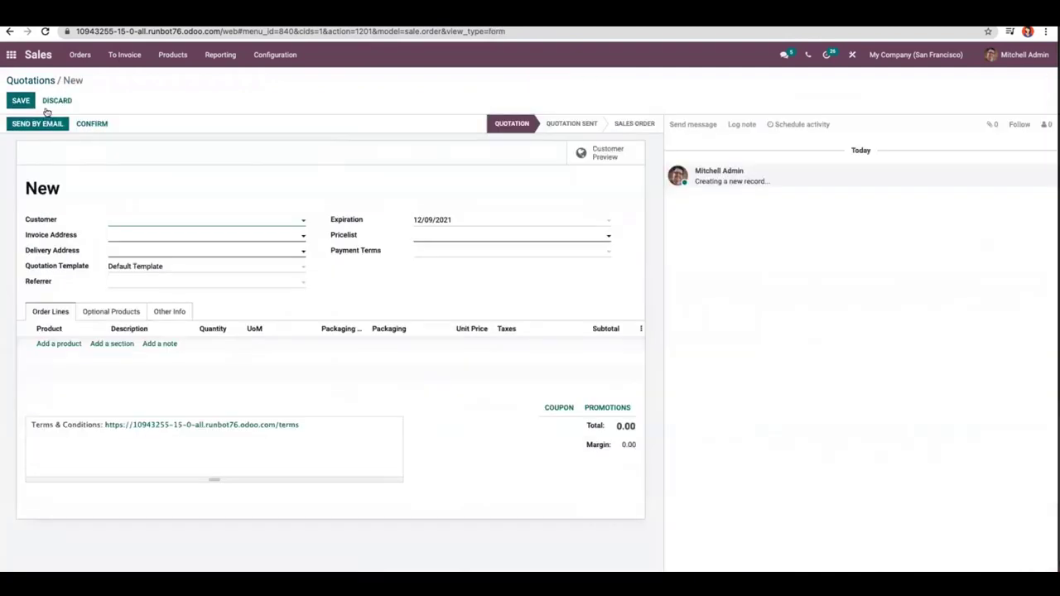
click(30, 80)
- Open the Candle product's Saleable category and save it with packaging reservation set to Reserve Only Full Packagings
click(275, 56)
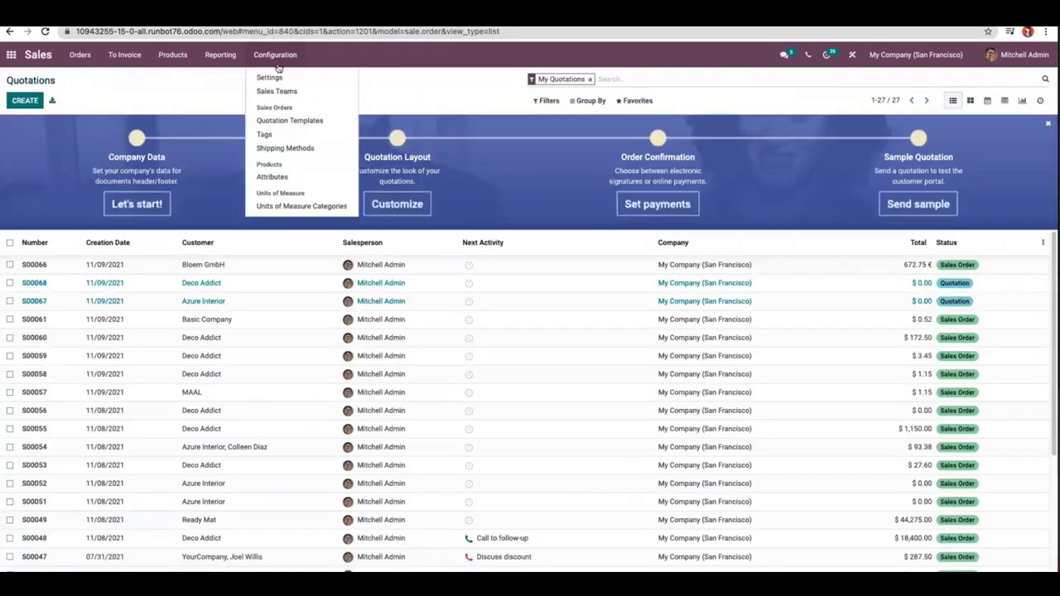
click(81, 56)
click(172, 55)
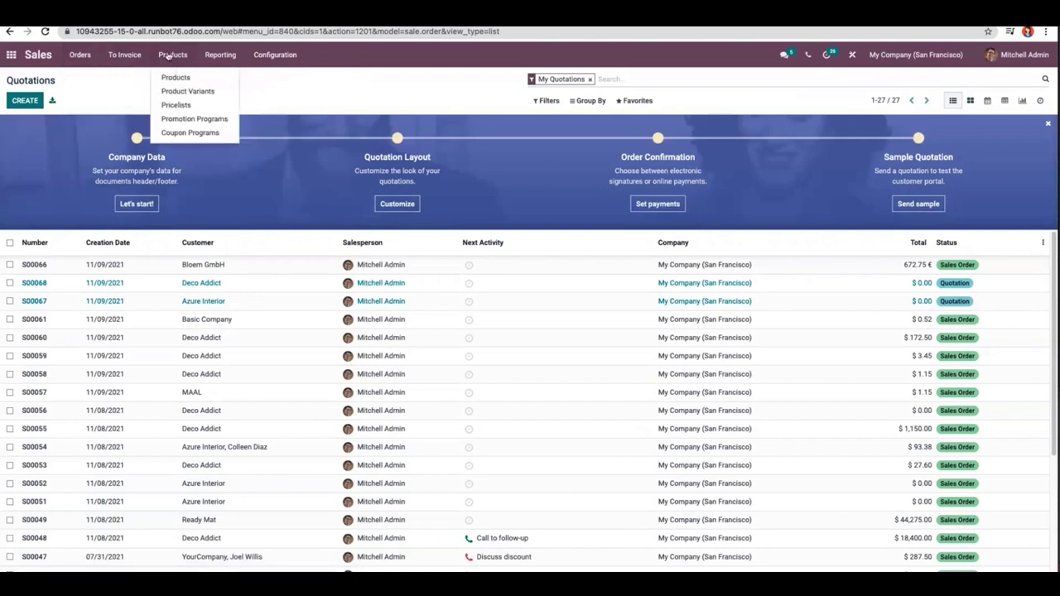
click(170, 75)
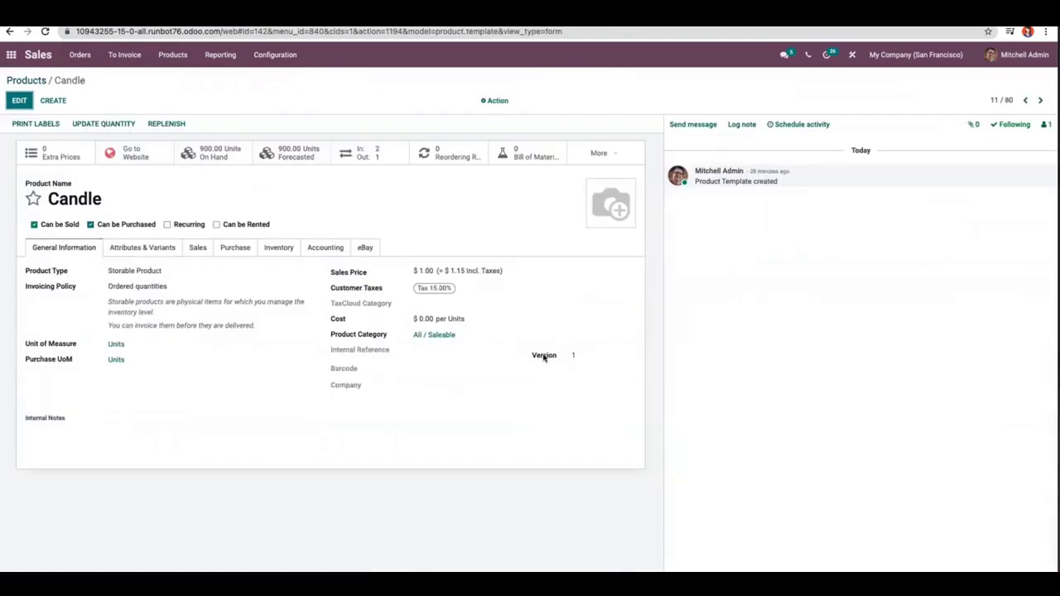
click(429, 337)
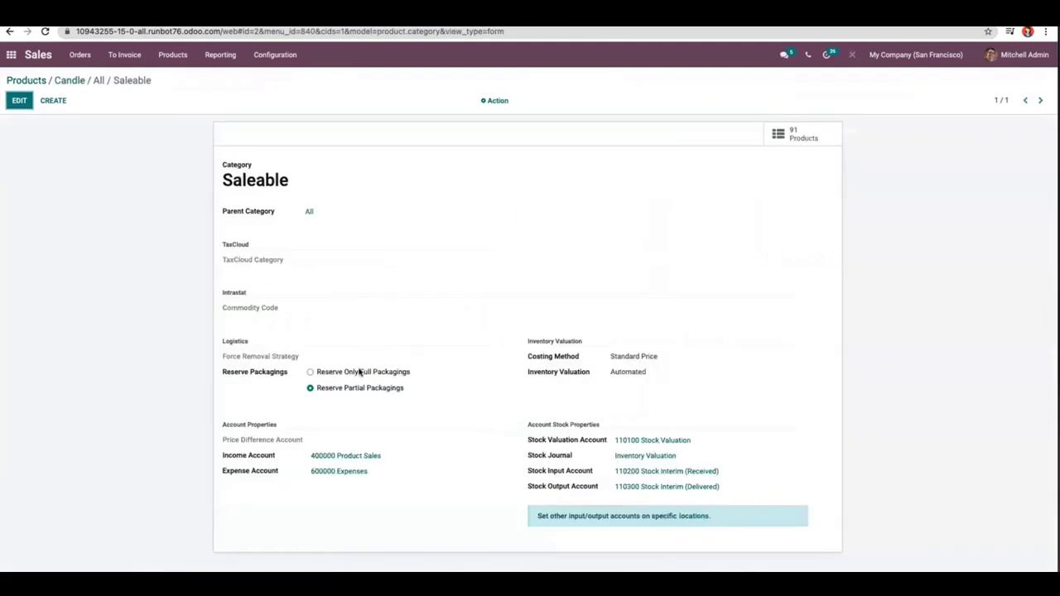
click(360, 374)
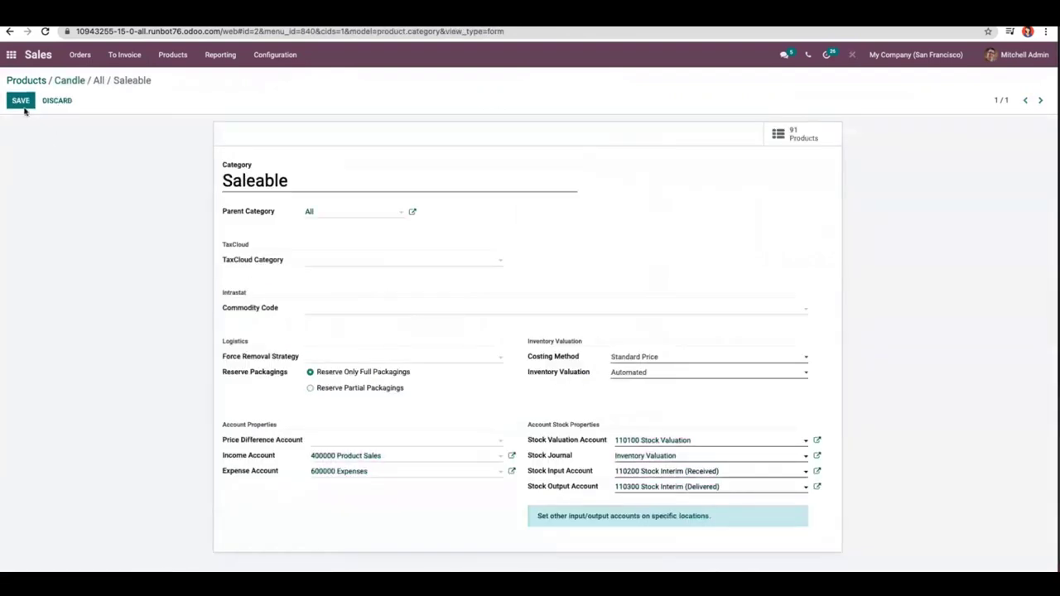
click(22, 105)
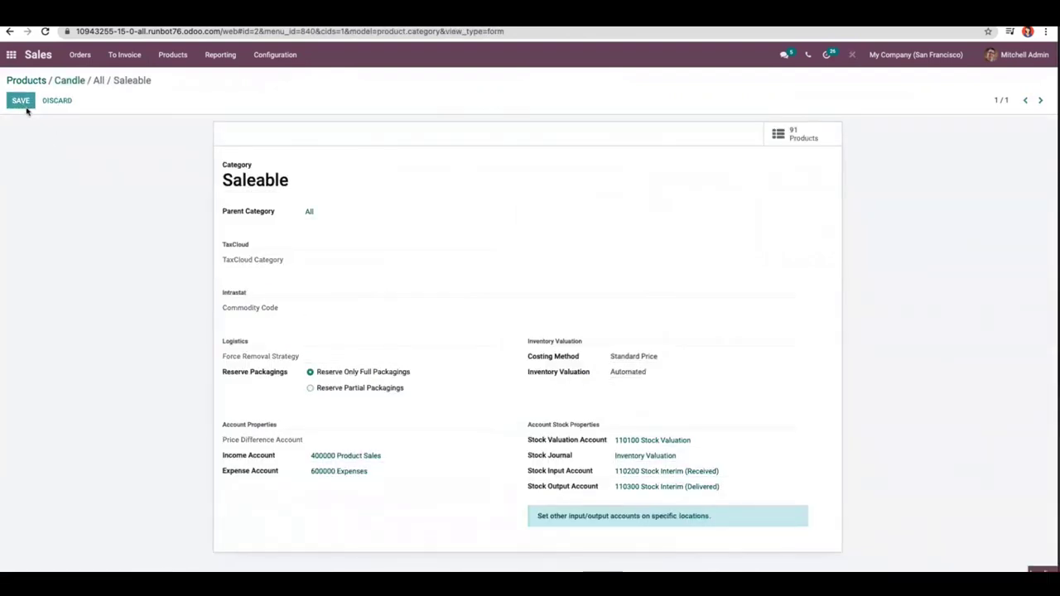
- Create a new sales order for customer Deco Addict
click(84, 55)
click(86, 91)
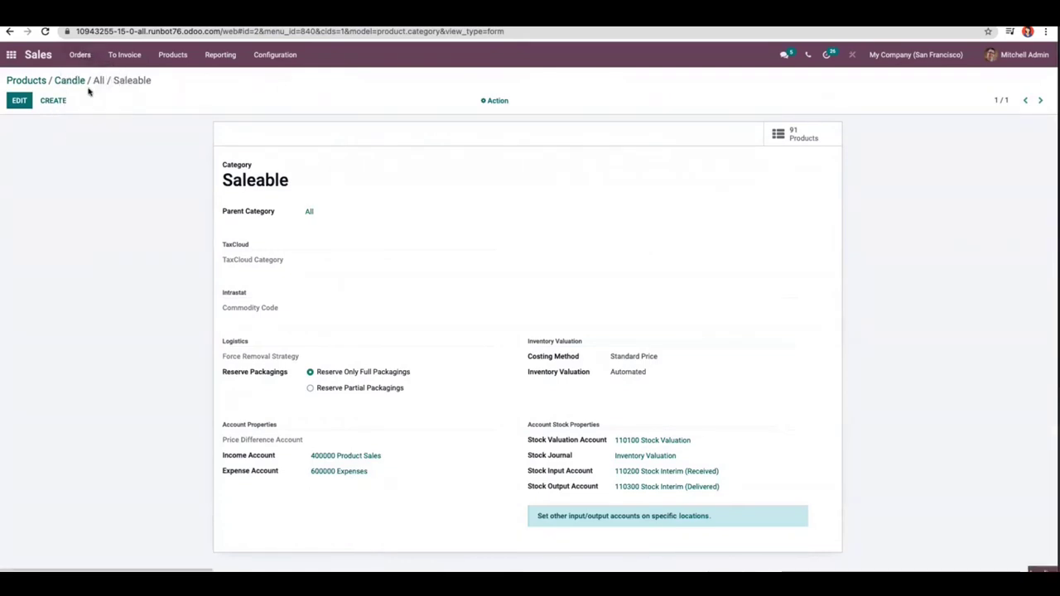
click(18, 98)
click(203, 221)
click(149, 255)
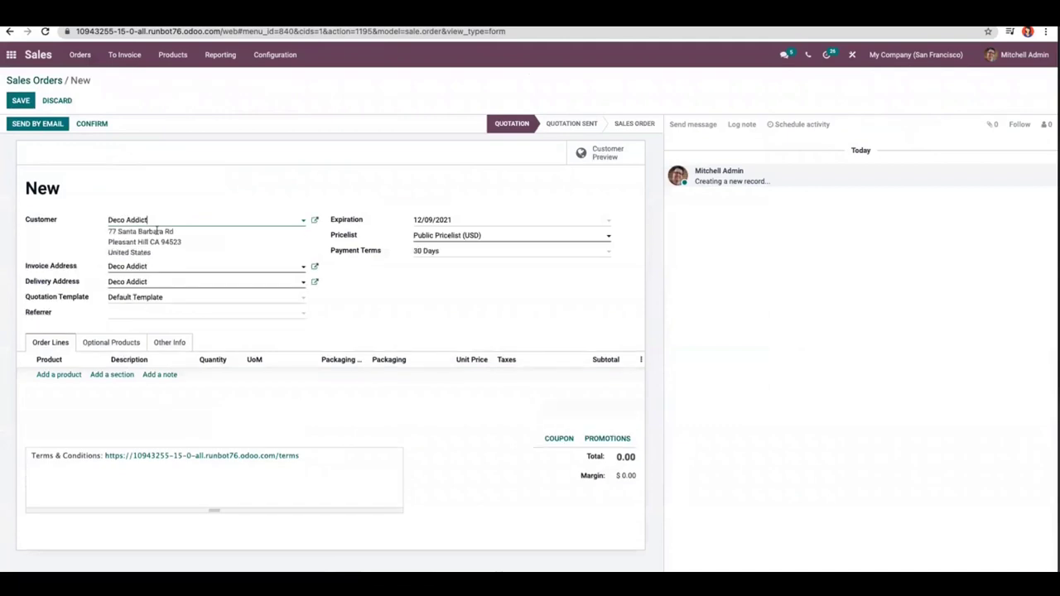
- Add a Candle order line with a packaging quantity of 1 Pallet of 1000
click(58, 374)
text(cand)
click(87, 393)
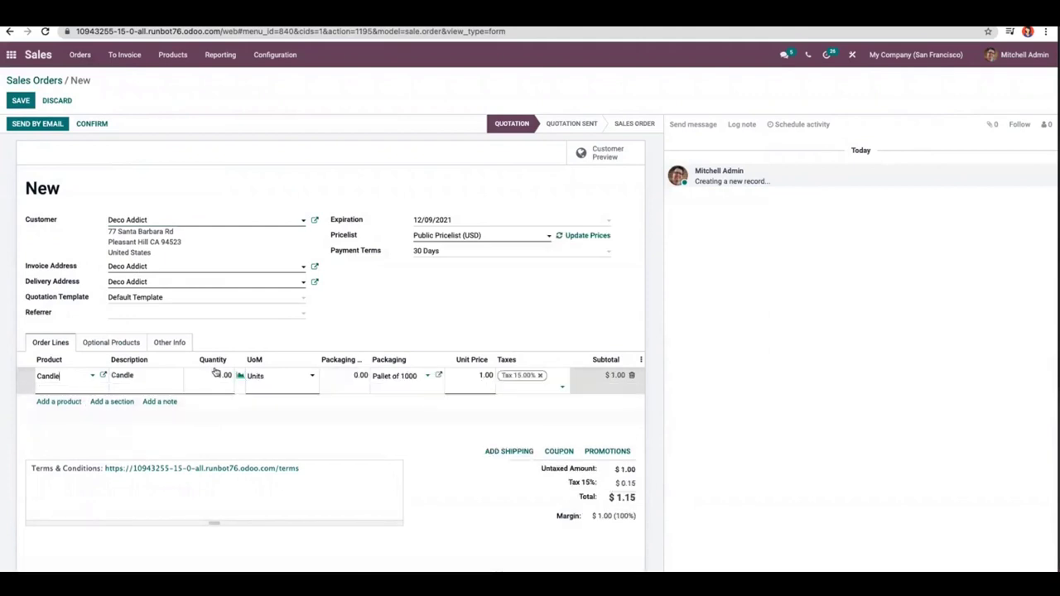
click(358, 374)
text(1)
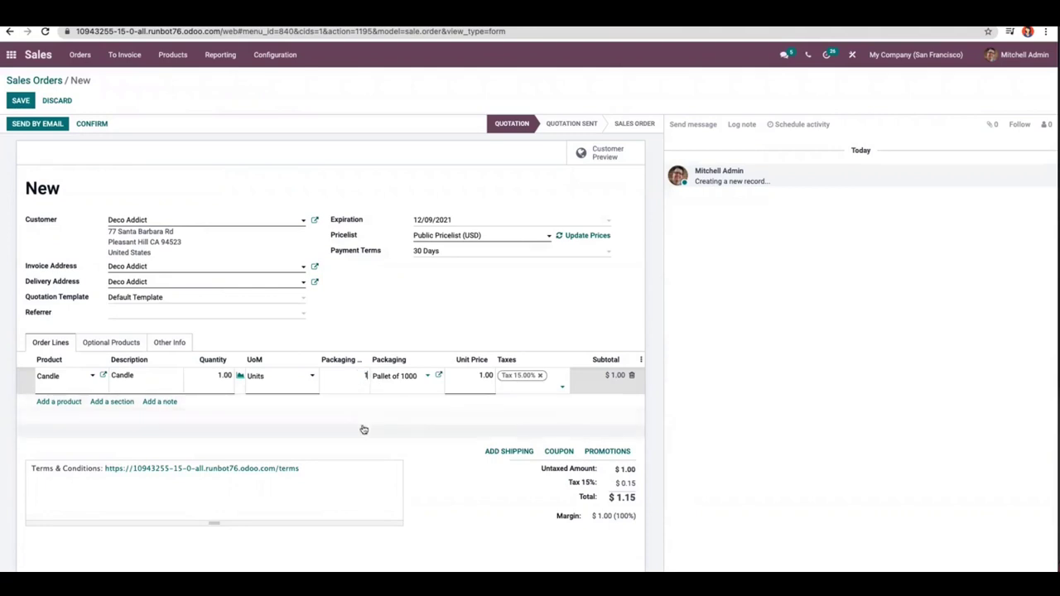
click(320, 408)
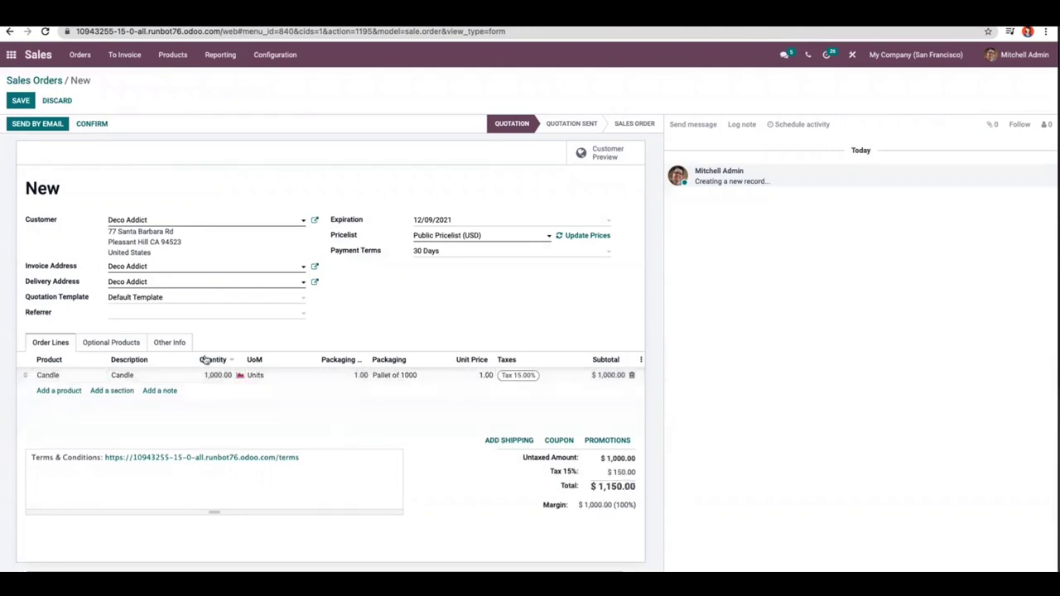
- Confirm the Deco Addict order and check the Candle line's reserved quantity in its availability details
click(85, 125)
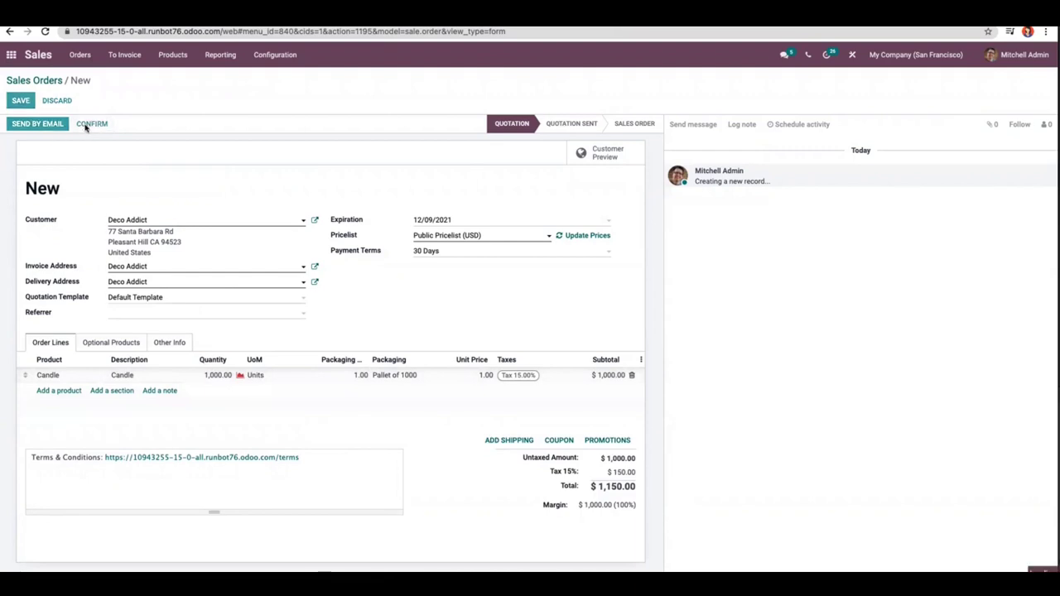
click(233, 377)
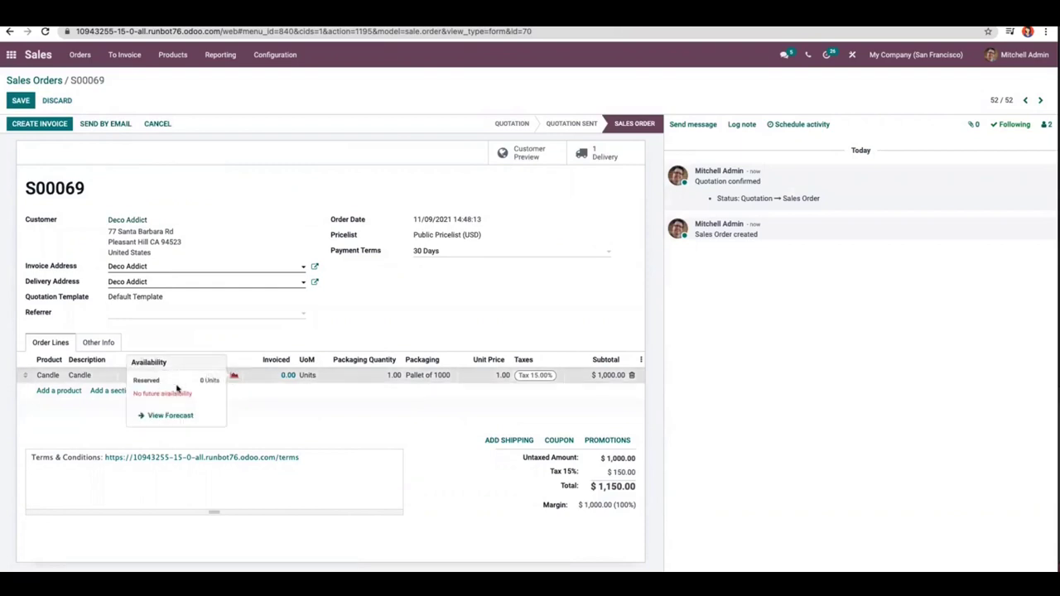
click(278, 339)
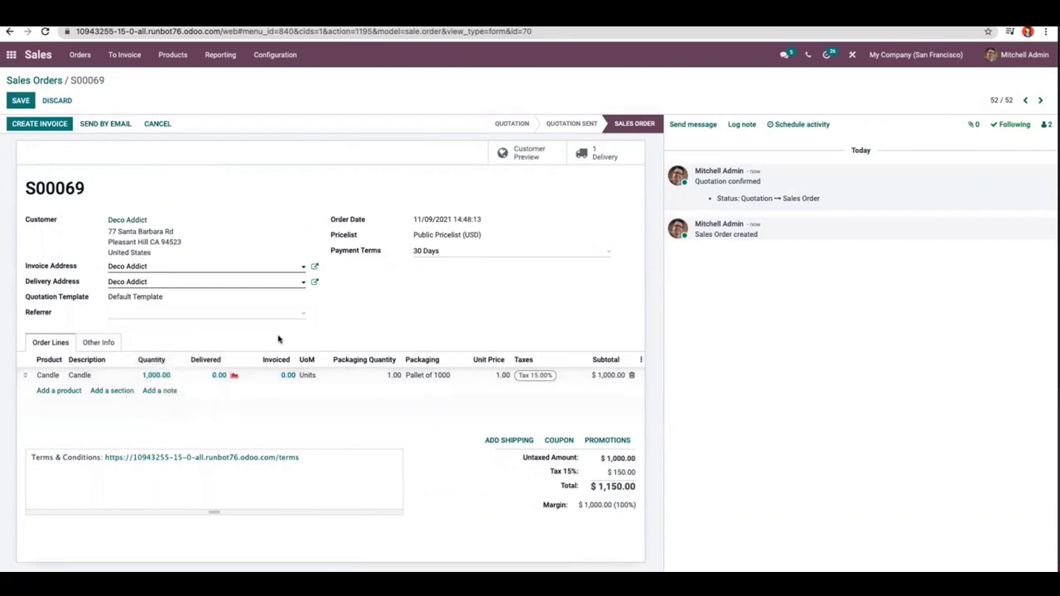